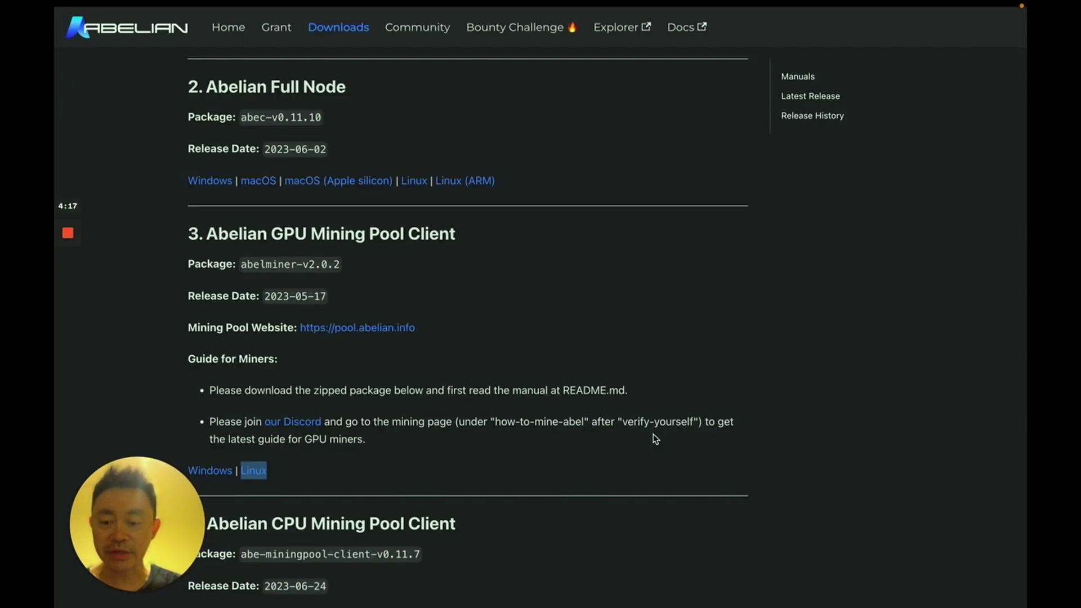
# - Switch Arc to the CUDA Toolkit page and follow its Download Now link
pyautogui.click(575, 463)
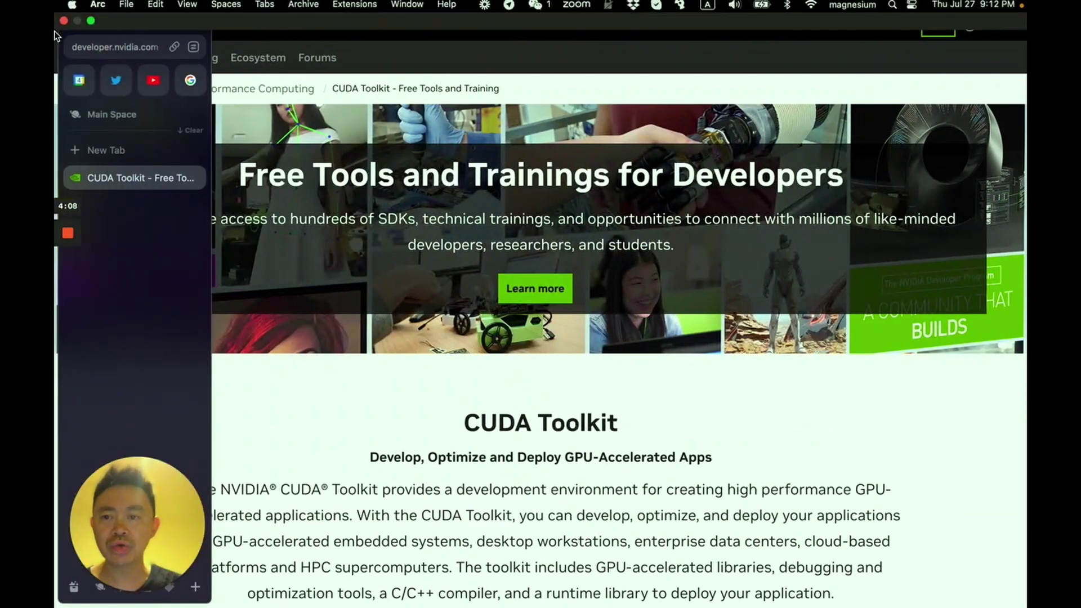
pyautogui.click(82, 49)
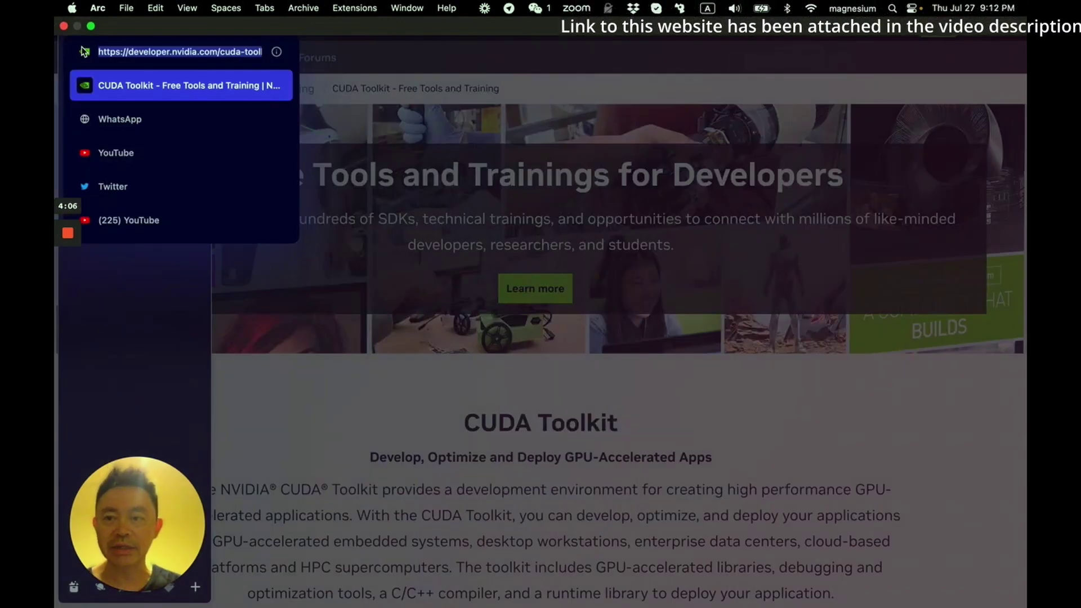
pyautogui.click(302, 421)
pyautogui.scroll(-4, 302, 422)
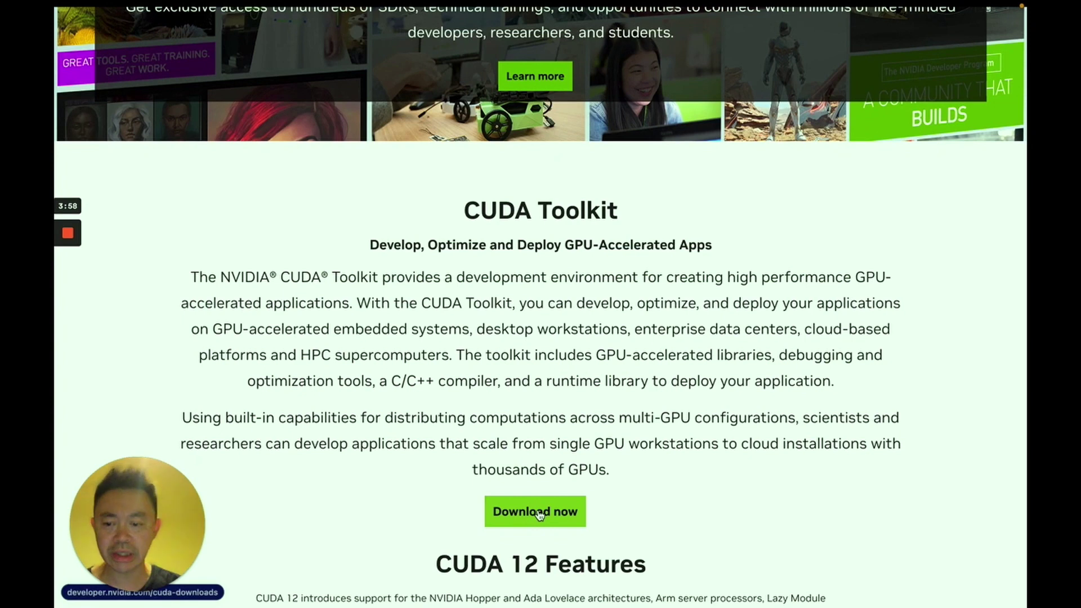
pyautogui.click(538, 512)
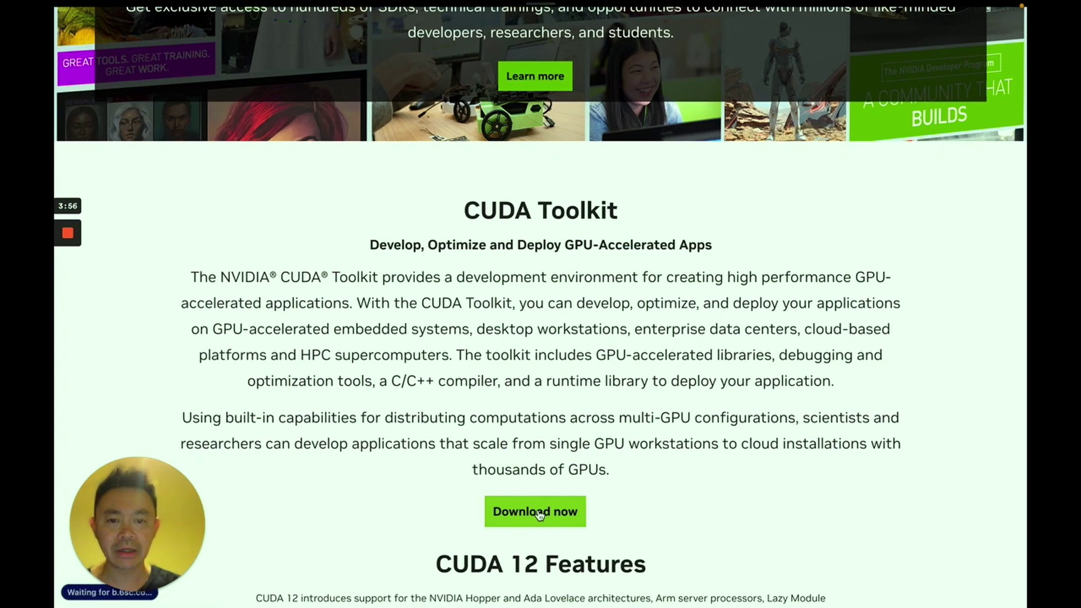
# - Pick Linux, x86_64, Ubuntu 22.04 and deb (local), then scroll to the installation commands
pyautogui.scroll(-1, 490, 374)
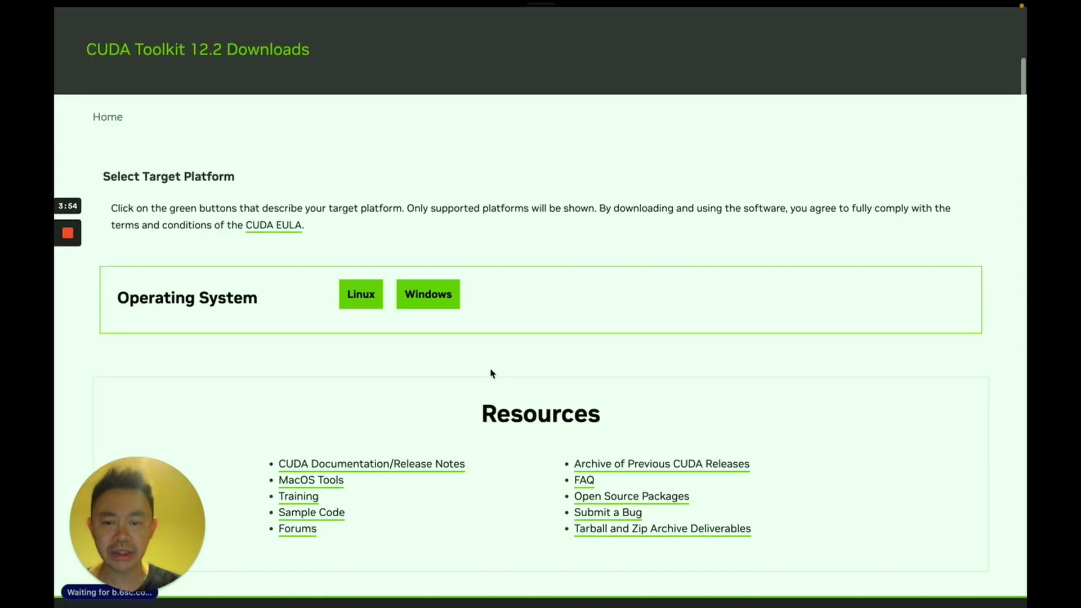
pyautogui.click(367, 305)
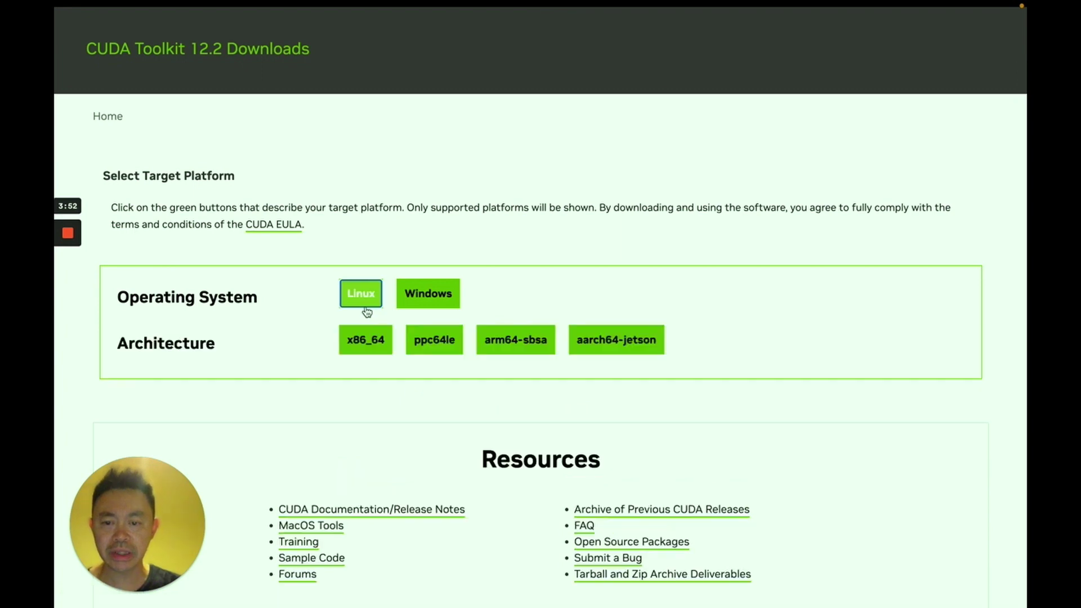
pyautogui.click(366, 346)
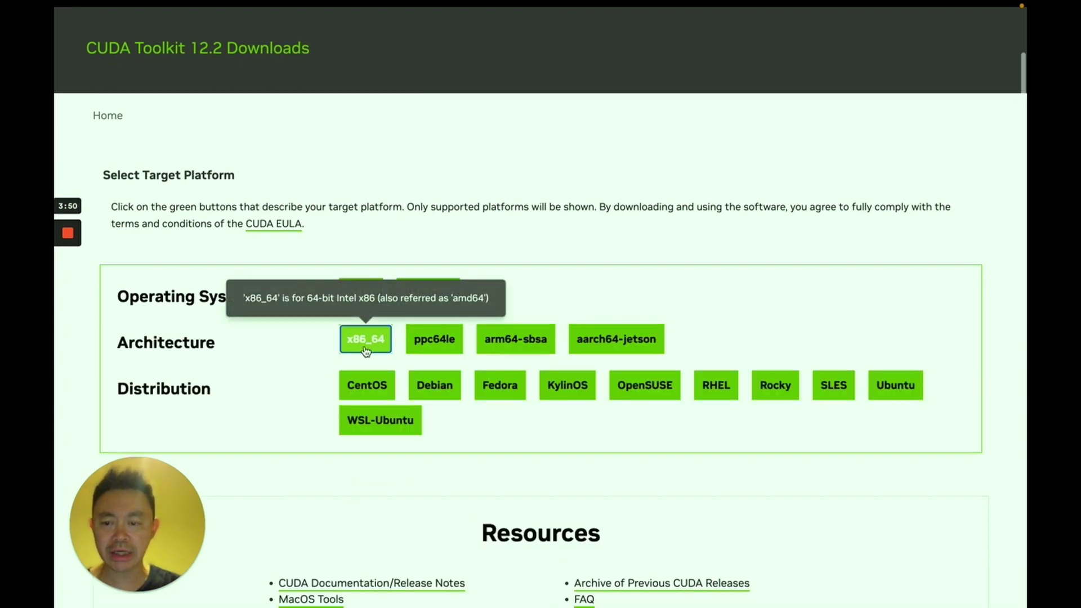
pyautogui.scroll(-1, 366, 352)
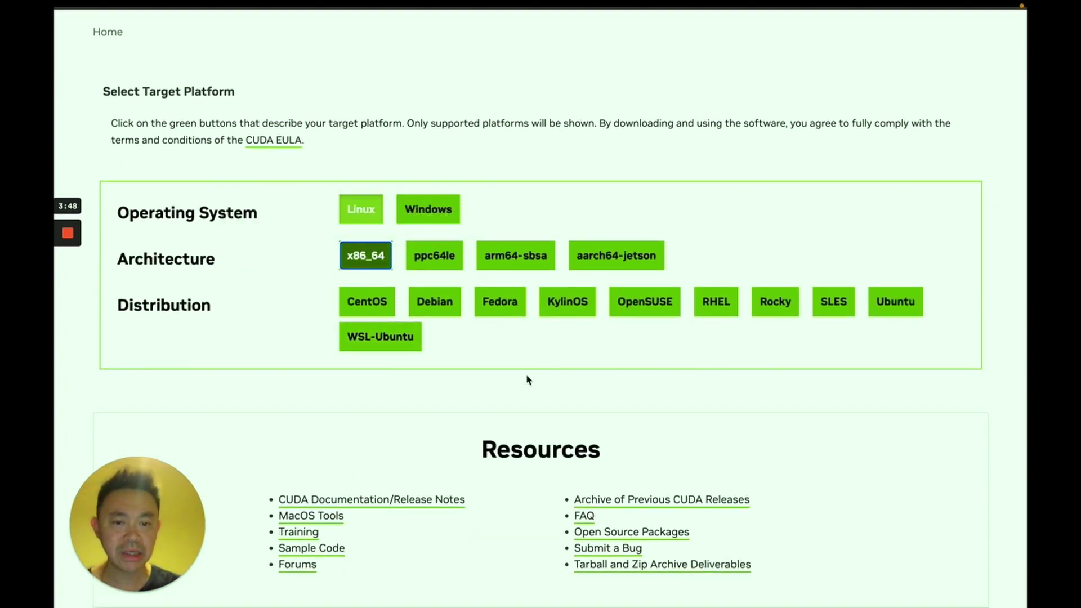
pyautogui.click(885, 314)
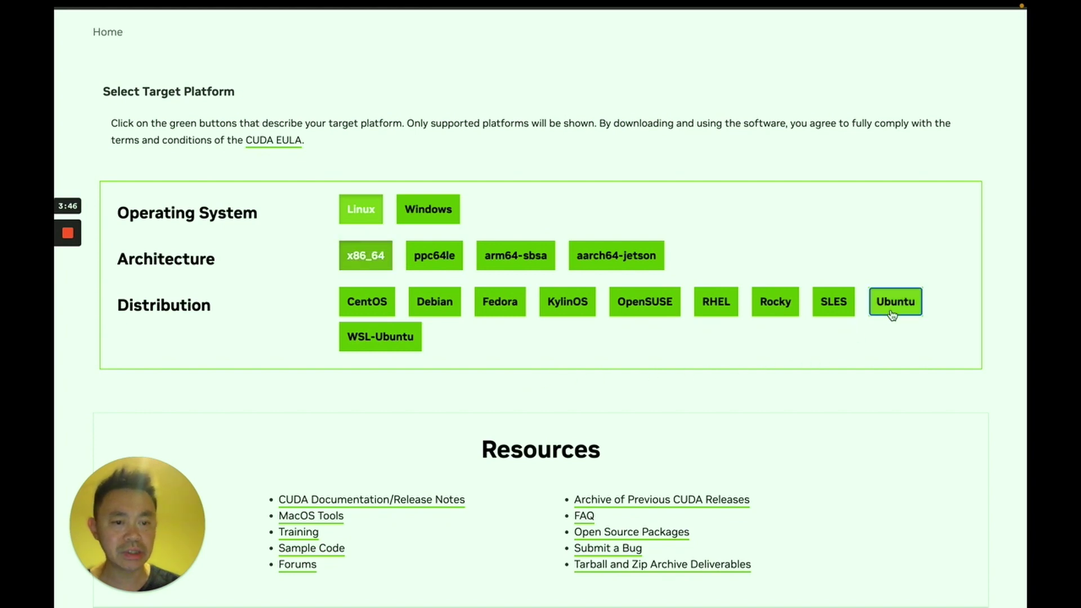
pyautogui.scroll(-1, 617, 341)
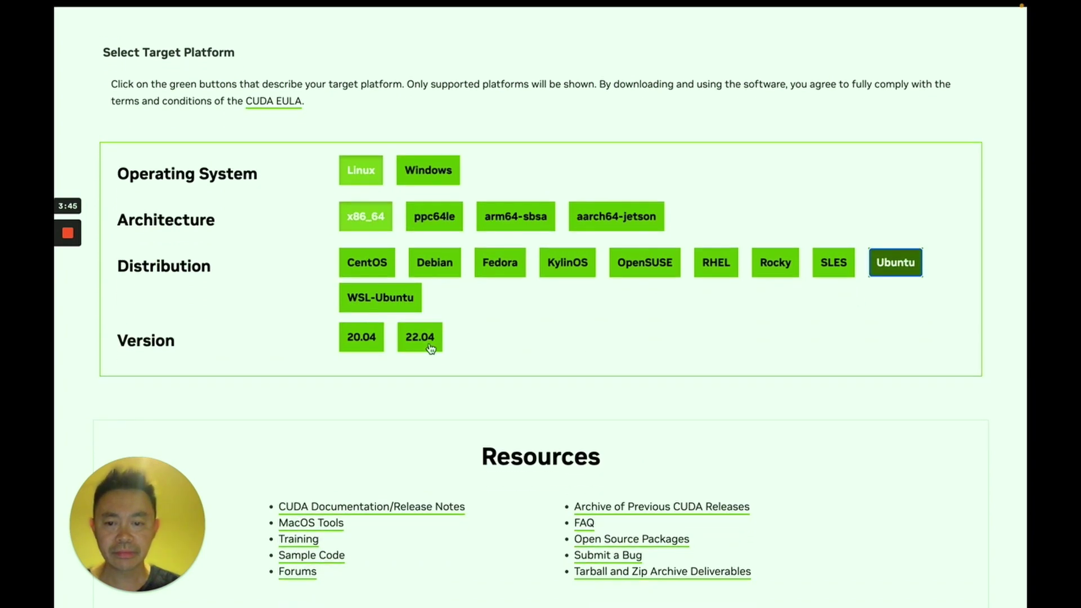
pyautogui.click(420, 347)
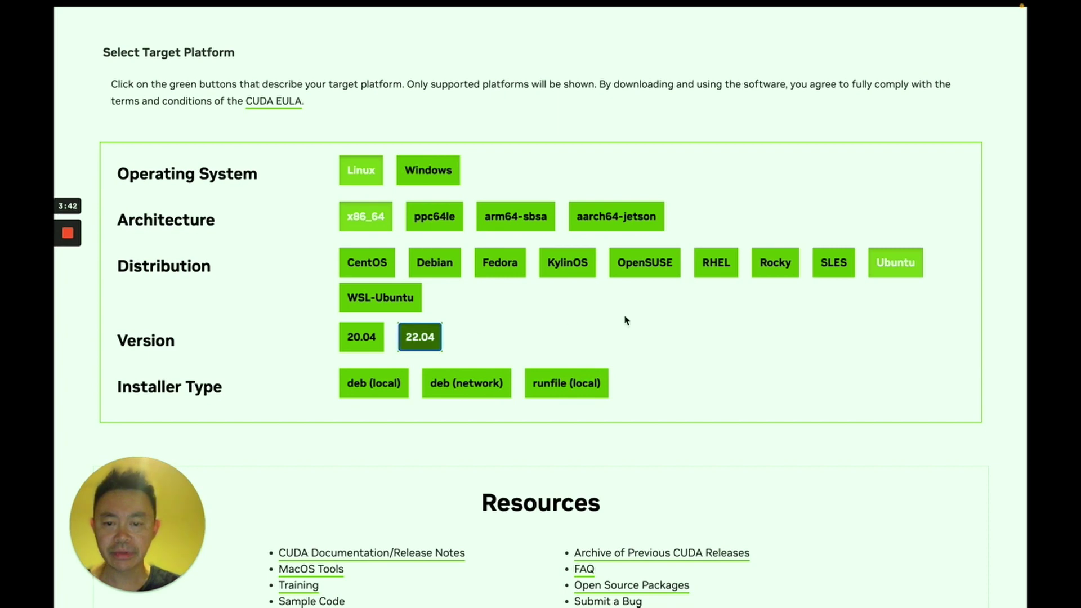
pyautogui.click(372, 393)
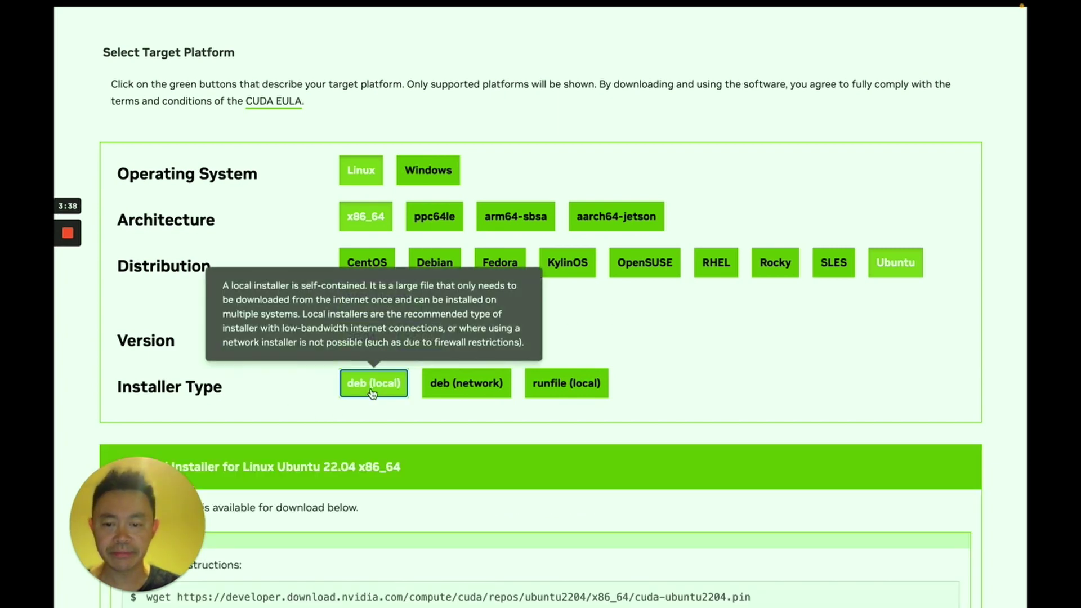
pyautogui.scroll(-3, 279, 387)
pyautogui.scroll(-2, 278, 386)
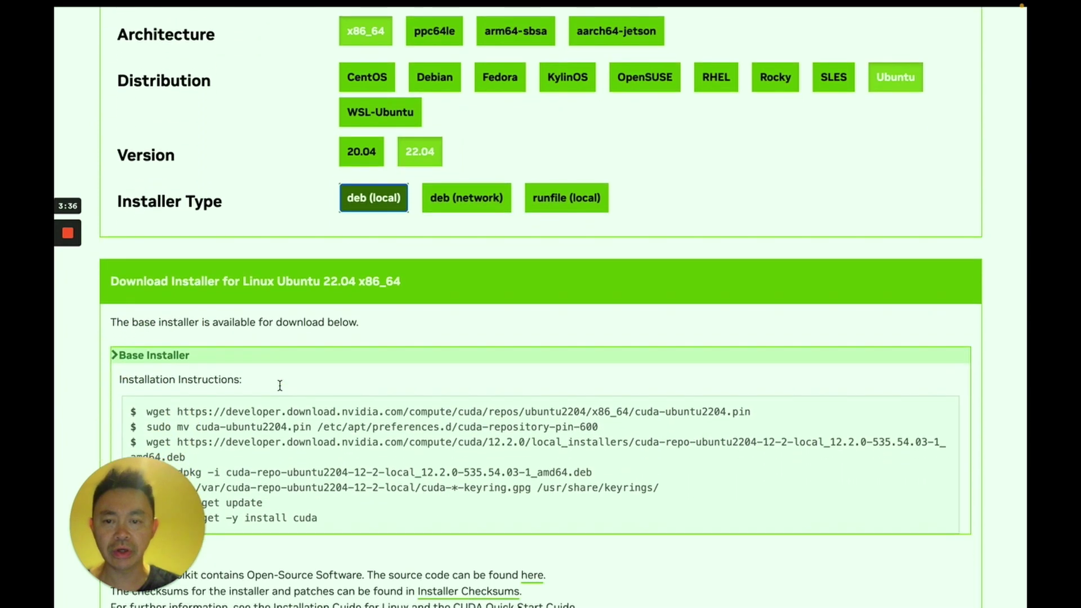
pyautogui.moveTo(378, 181)
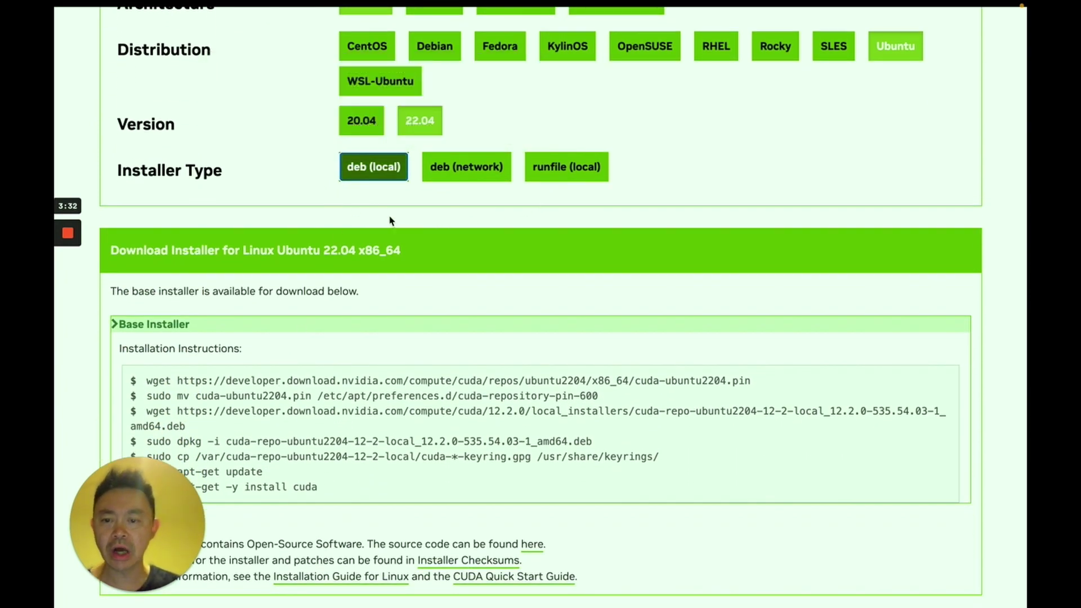
pyautogui.scroll(-2, 392, 221)
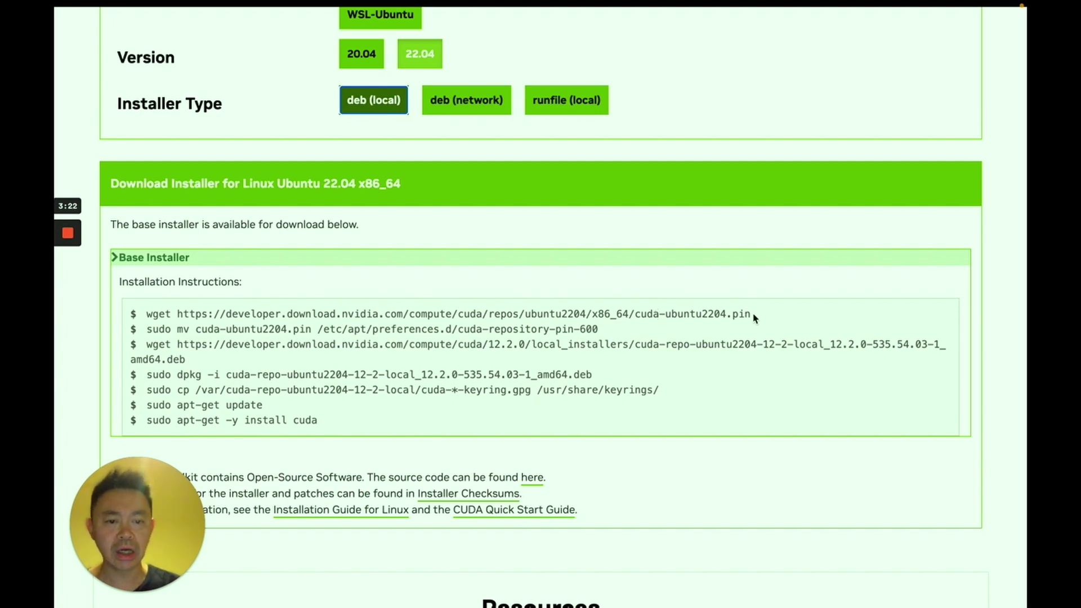
# - Fetch the CUDA pin file with wget and sudo mv it into apt preferences
pyautogui.moveTo(755, 318); pyautogui.dragTo(146, 316)
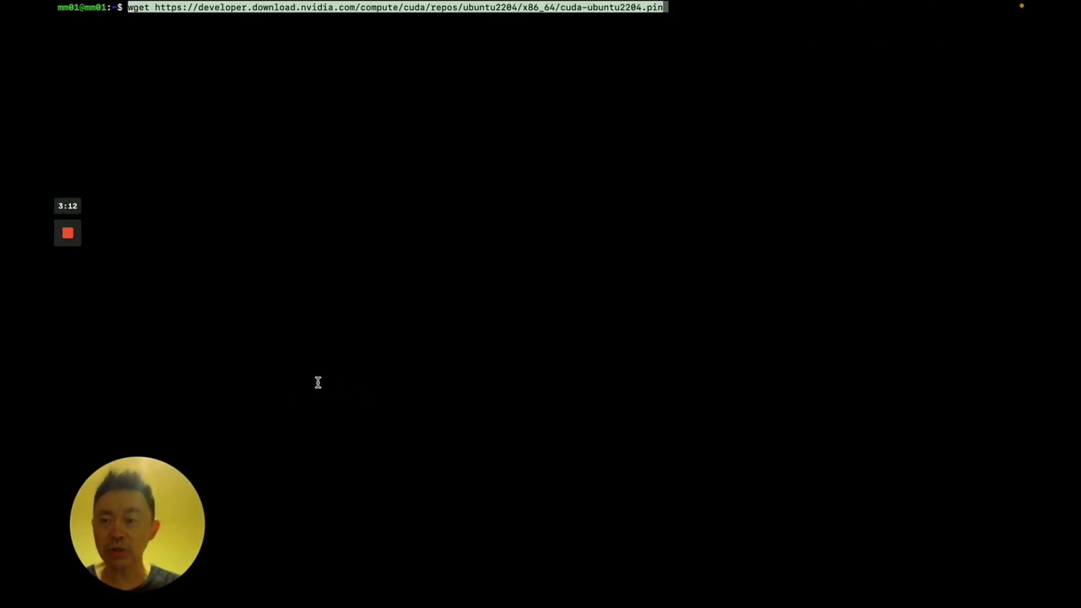
pyautogui.press('Return')
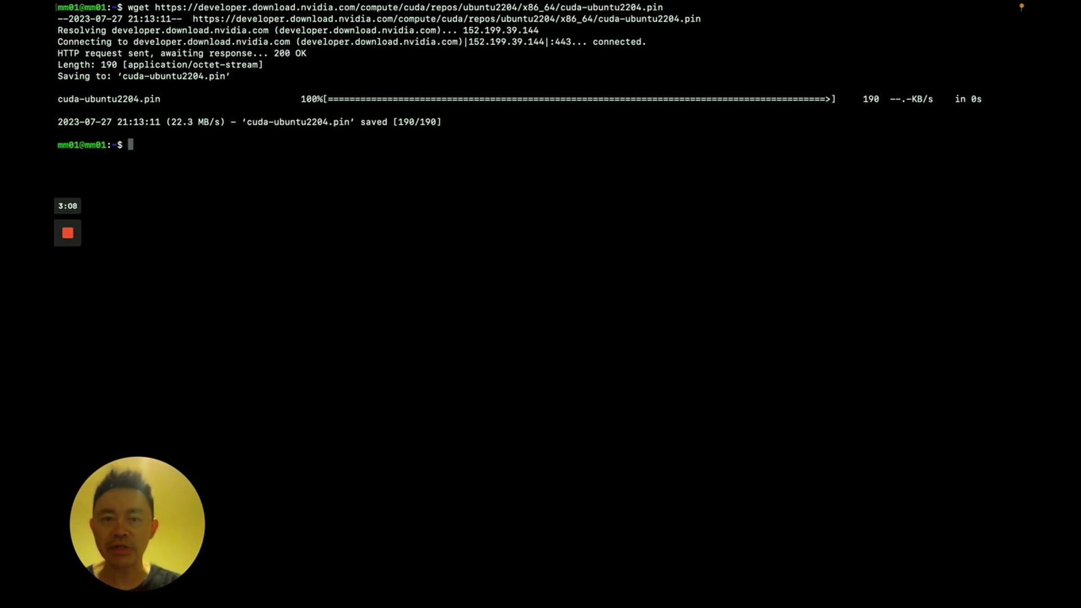
pyautogui.hotkey('ctrl', 'Left')
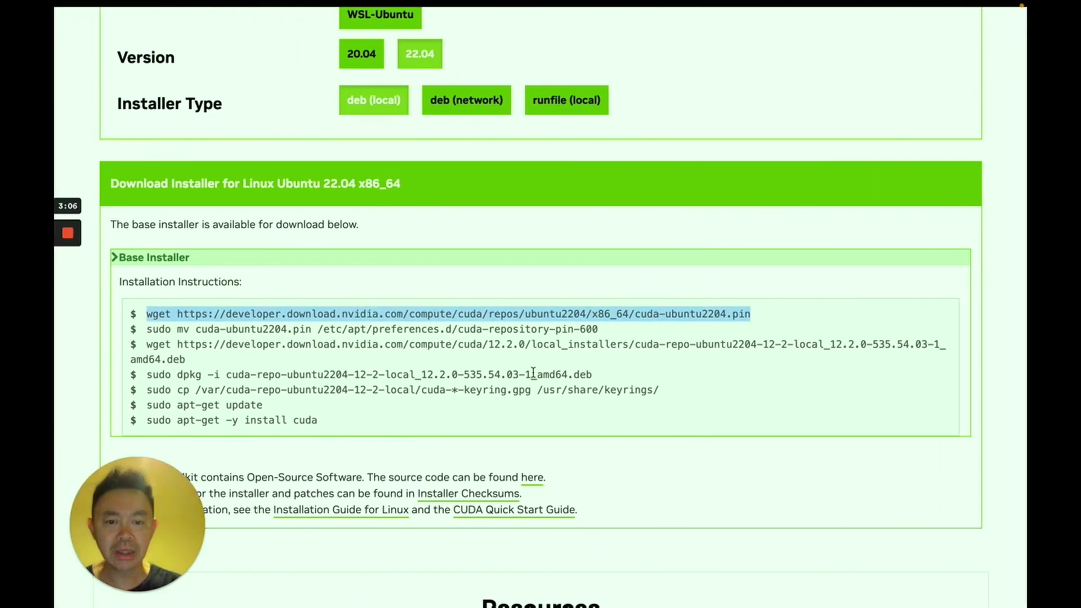
pyautogui.moveTo(610, 338); pyautogui.dragTo(147, 332)
pyautogui.press('super+c')
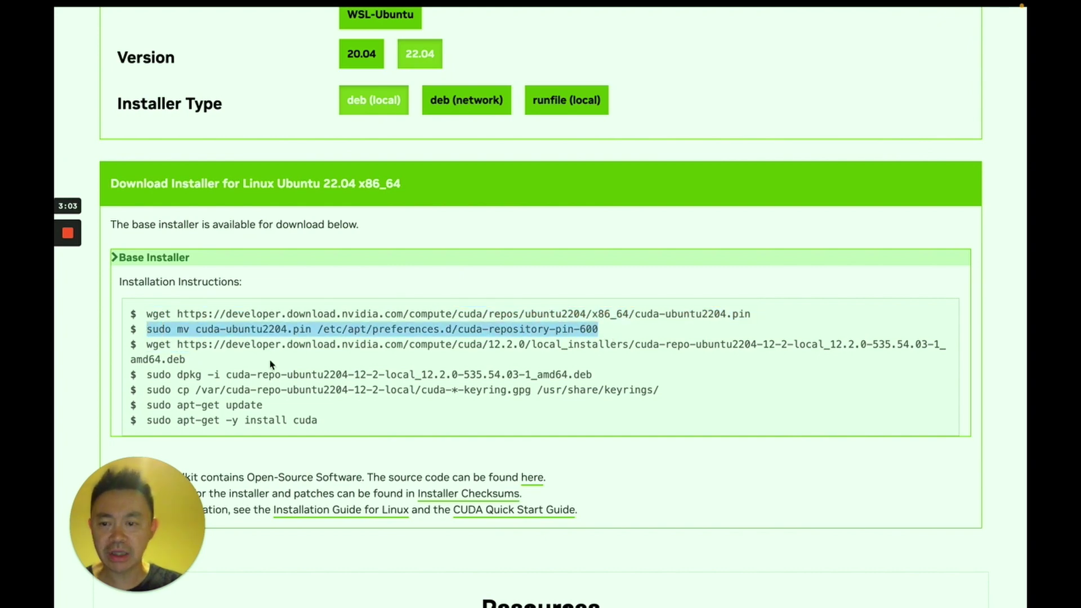
pyautogui.hotkey('ctrl', 'Right')
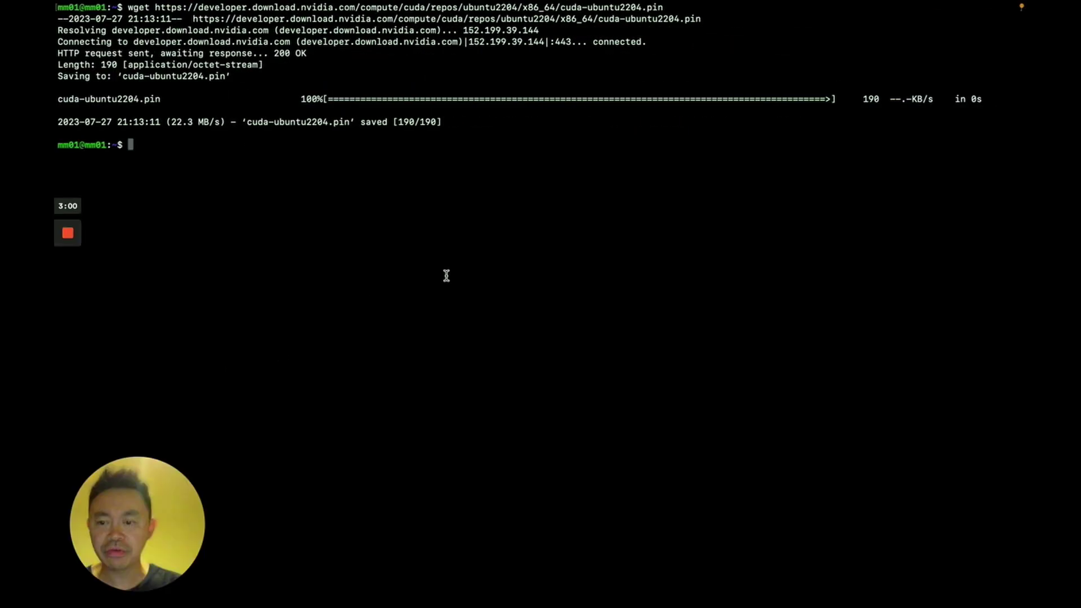
pyautogui.press('super+v')
pyautogui.press('Return')
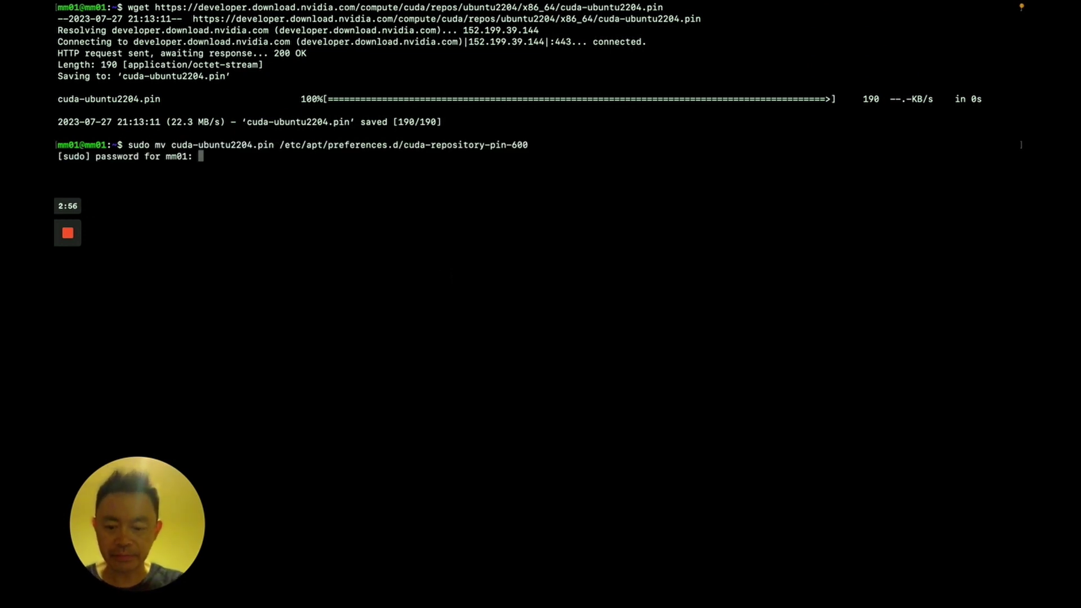
pyautogui.press('Return')
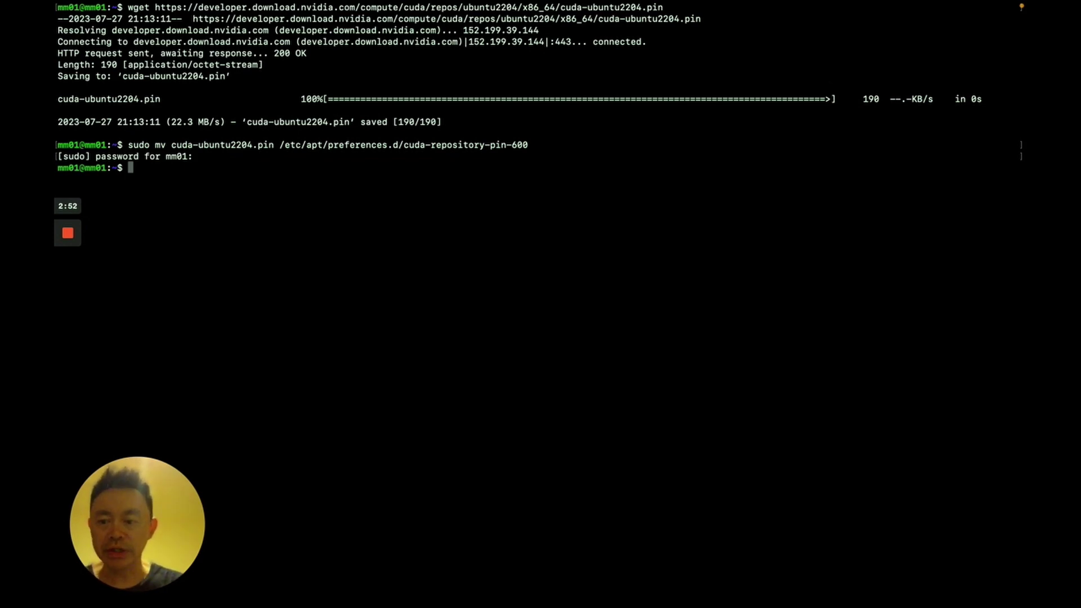
# - Copy and run the wget command downloading the CUDA 12.2 local repository .deb package
pyautogui.press('super+Tab')
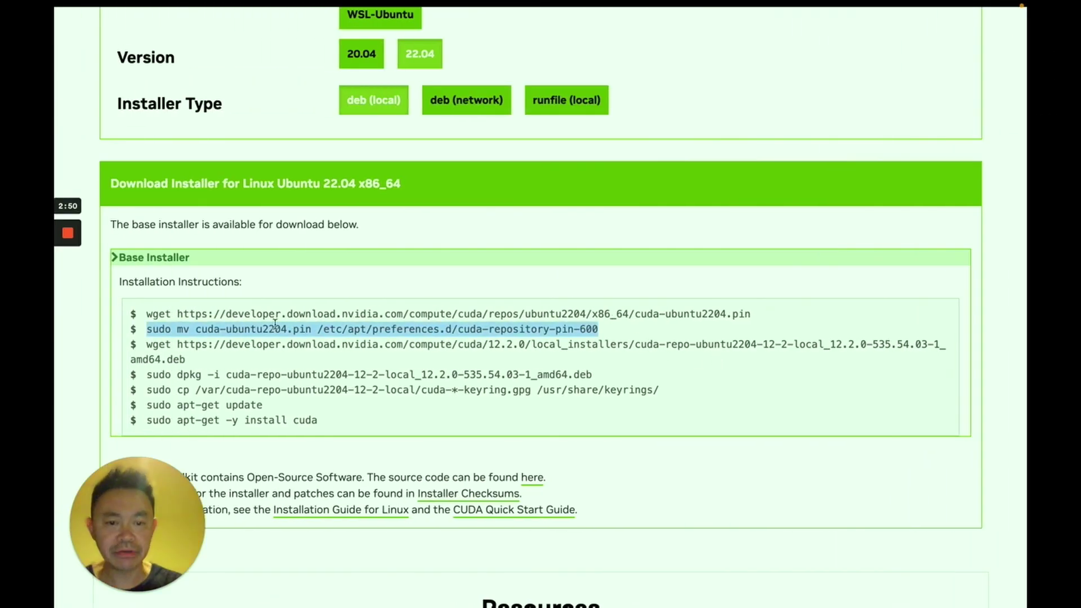
pyautogui.tripleClick(144, 352)
pyautogui.press('super+c')
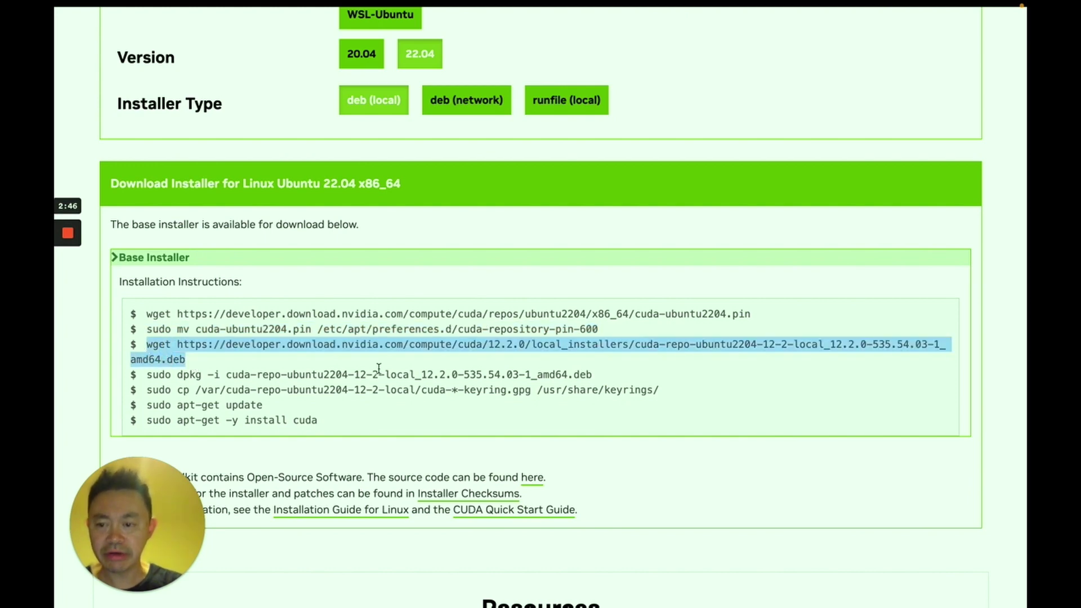
pyautogui.press('super+Tab')
pyautogui.press('super+v')
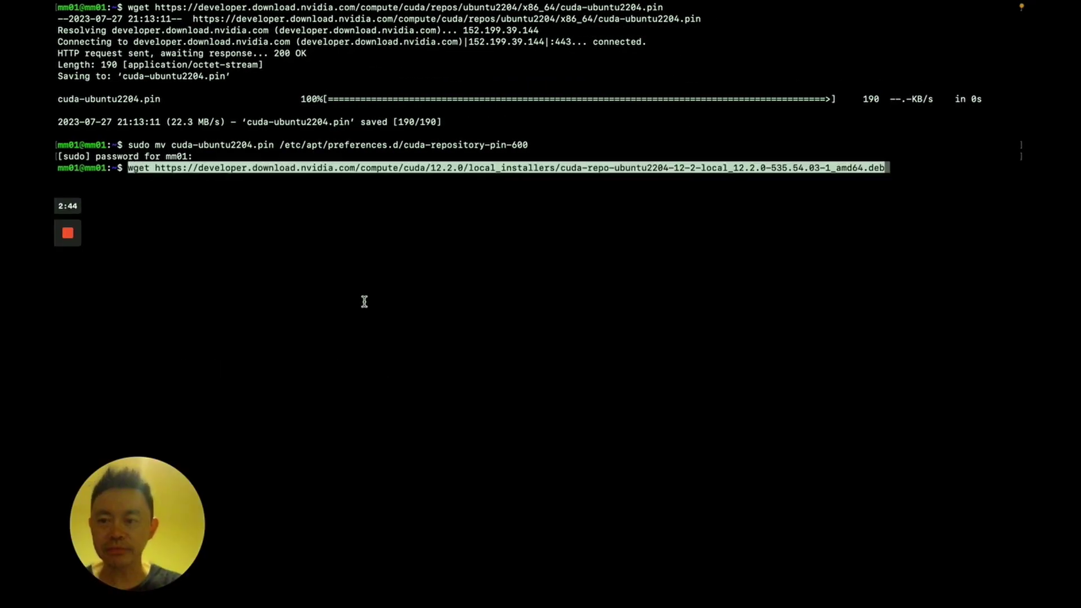
pyautogui.press('Return')
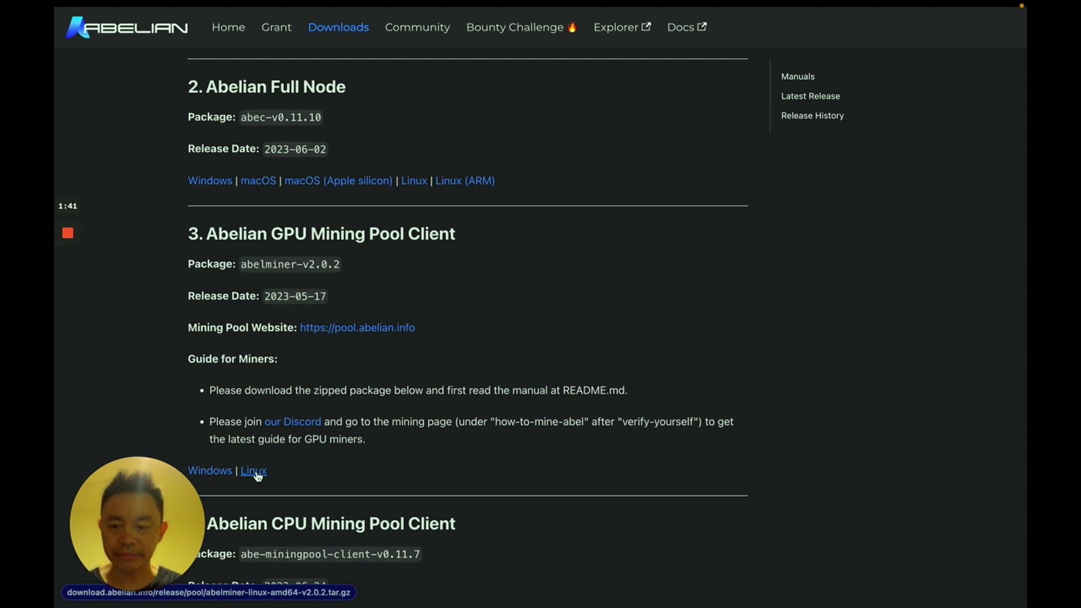
# - Copy the link address of the Linux package under Abelian GPU Mining Pool Client
pyautogui.rightClick(256, 476)
pyautogui.click(299, 465)
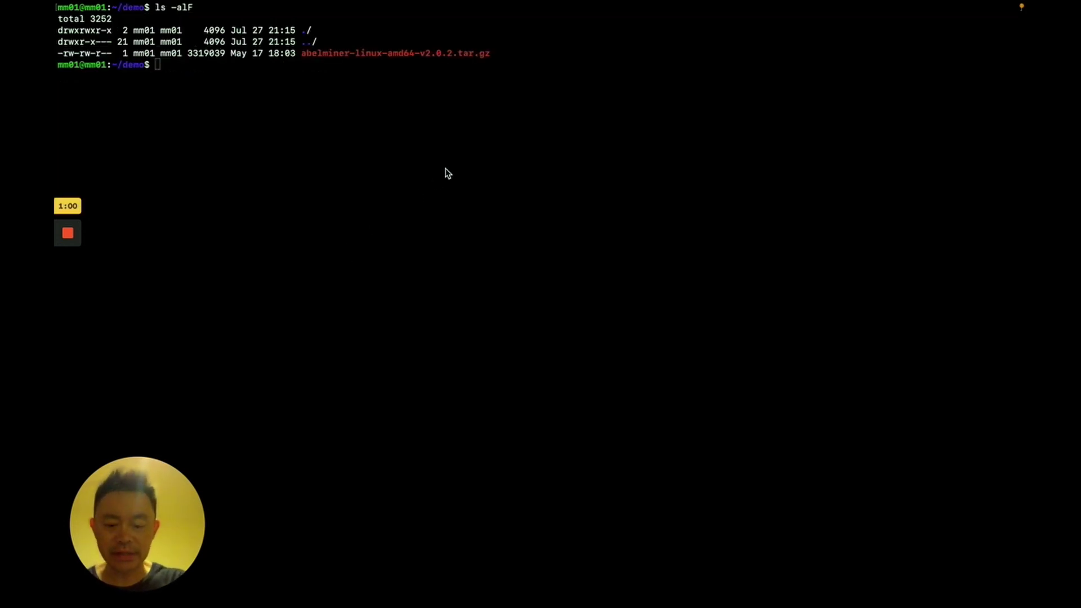
# - Extract abelminer-linux-amd64-v2.0.2.tar.gz with tar -xvf, cd into the folder and run ll
pyautogui.write('tar -xvf')
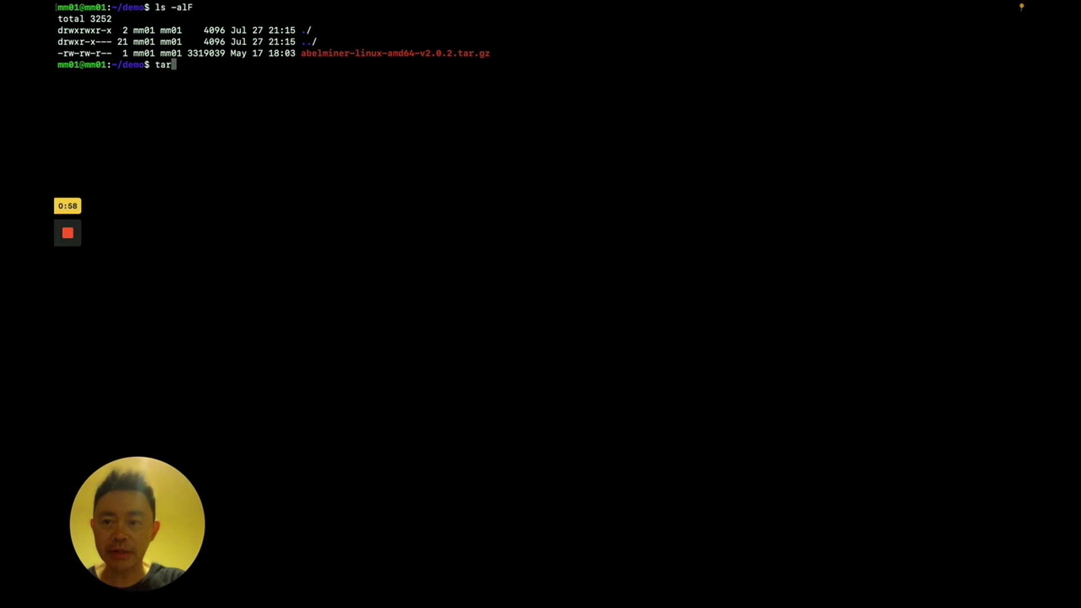
pyautogui.press('Tab')
pyautogui.press('Return')
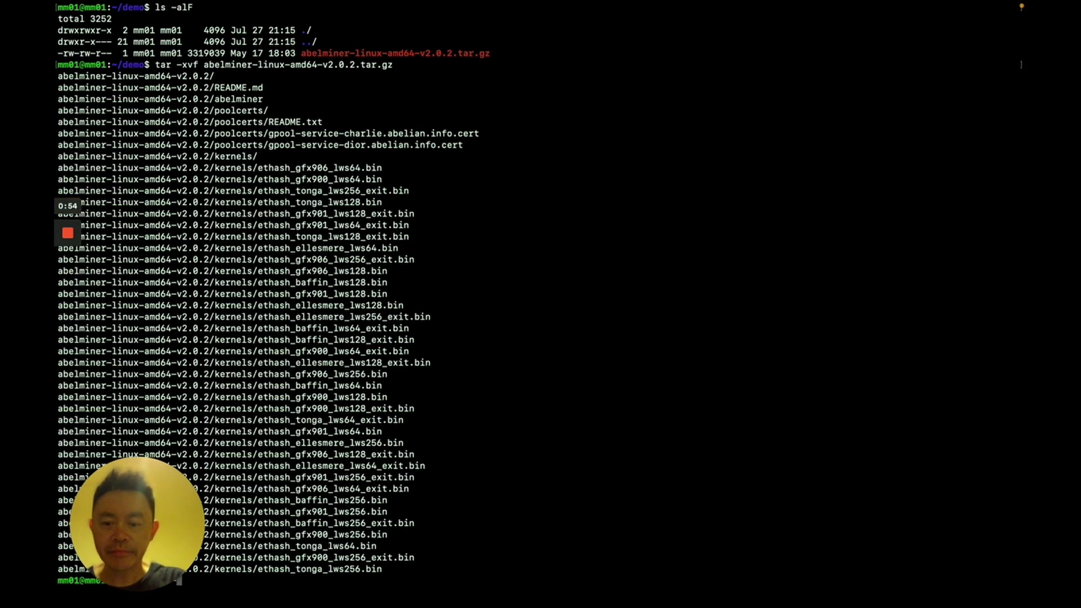
pyautogui.press('Return')
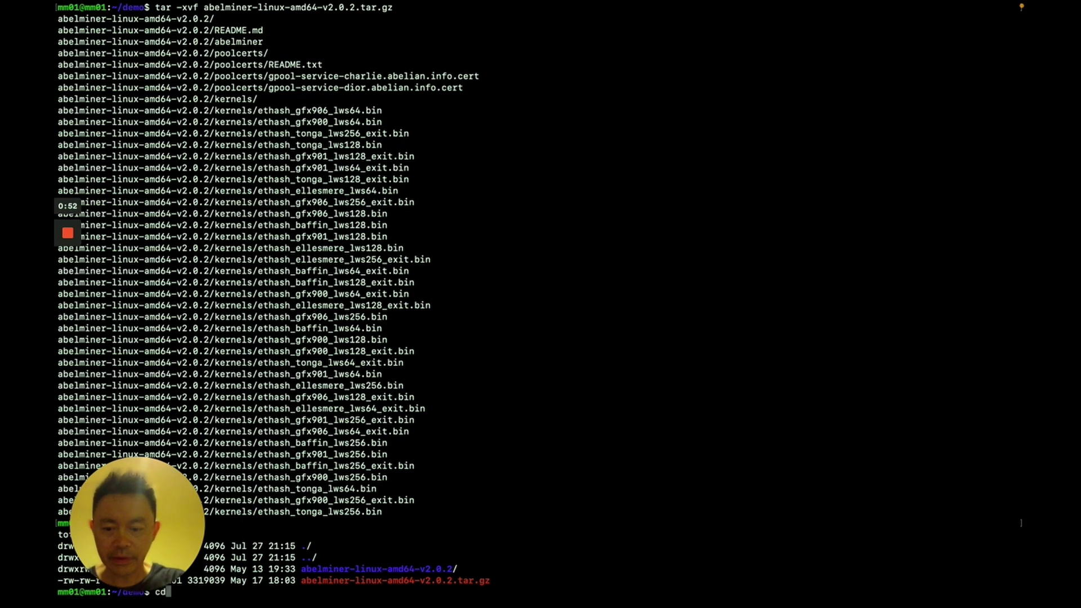
pyautogui.write('abel')
pyautogui.press('Tab')
pyautogui.press('Return')
pyautogui.write('l')
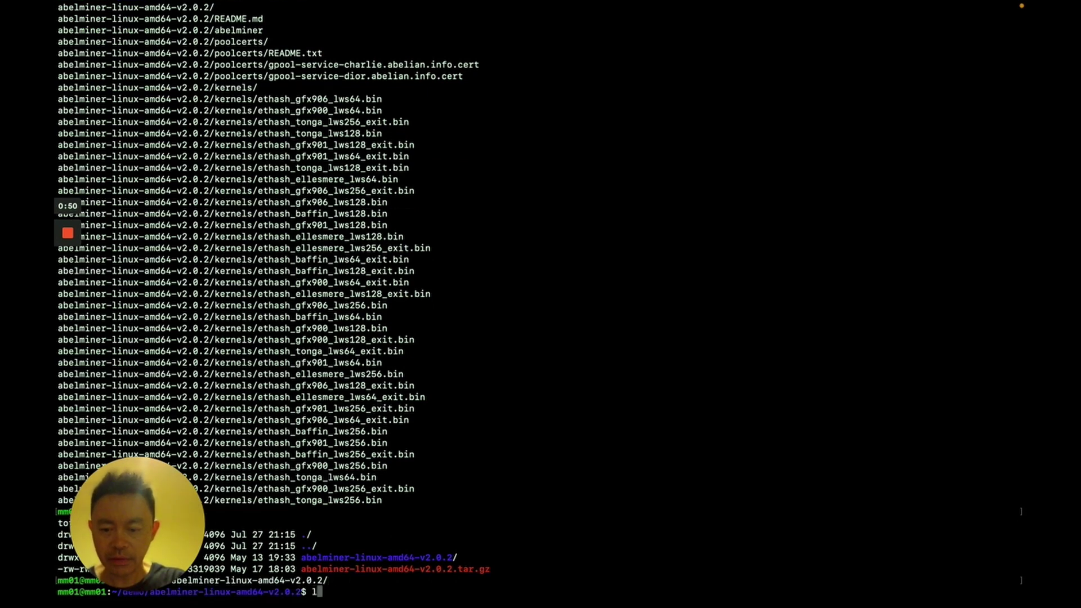
pyautogui.write('l')
pyautogui.press('Return')
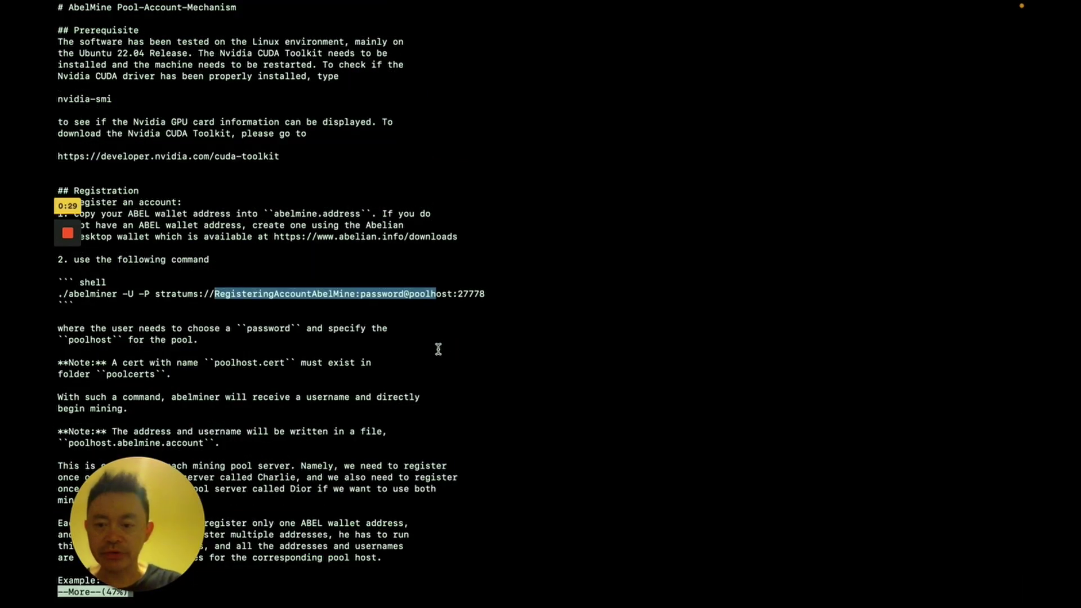
# - Quit the README pager and type vi abelmine.address to edit the address file
pyautogui.click(438, 349)
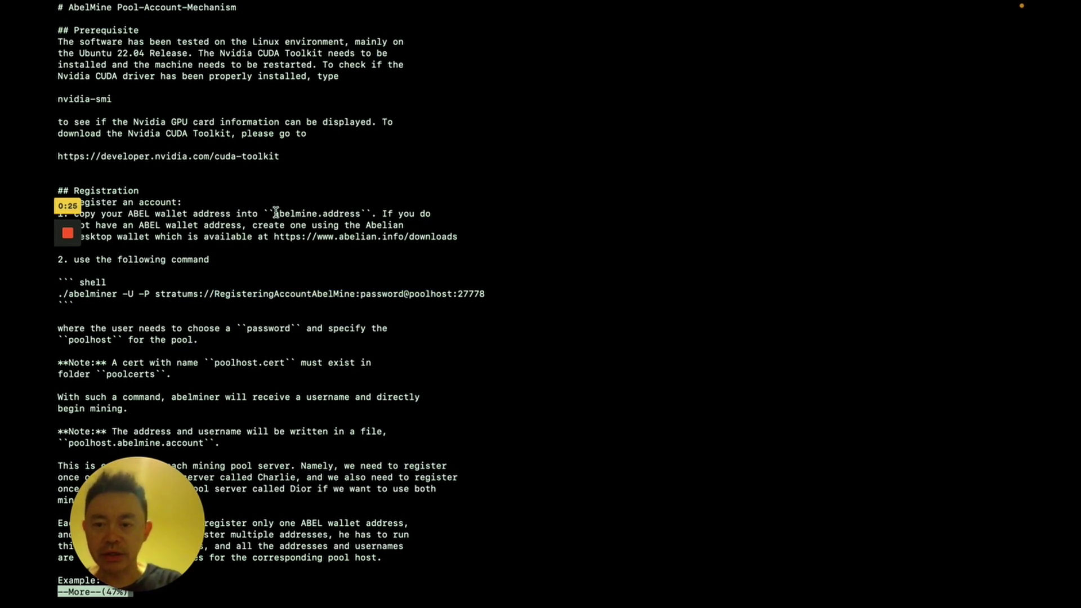
pyautogui.moveTo(274, 212); pyautogui.dragTo(365, 213)
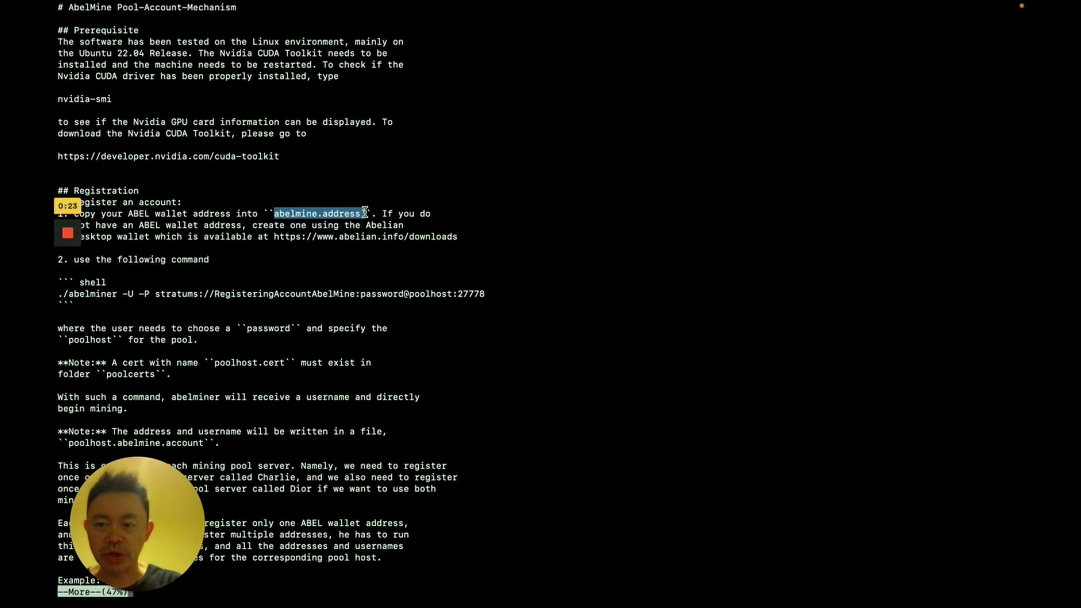
pyautogui.write('q')
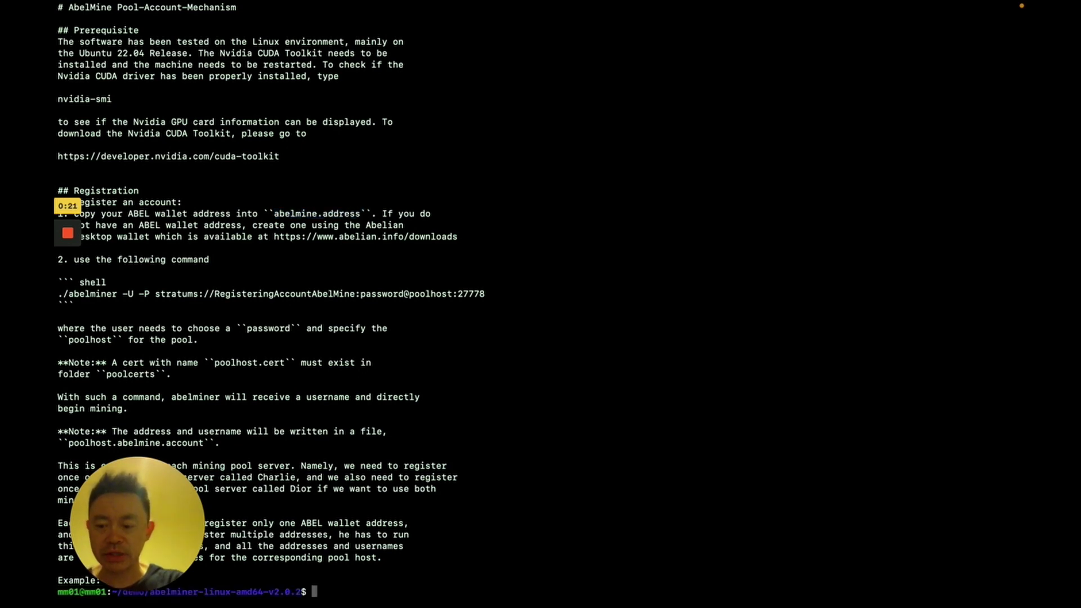
pyautogui.write('vi abelm')
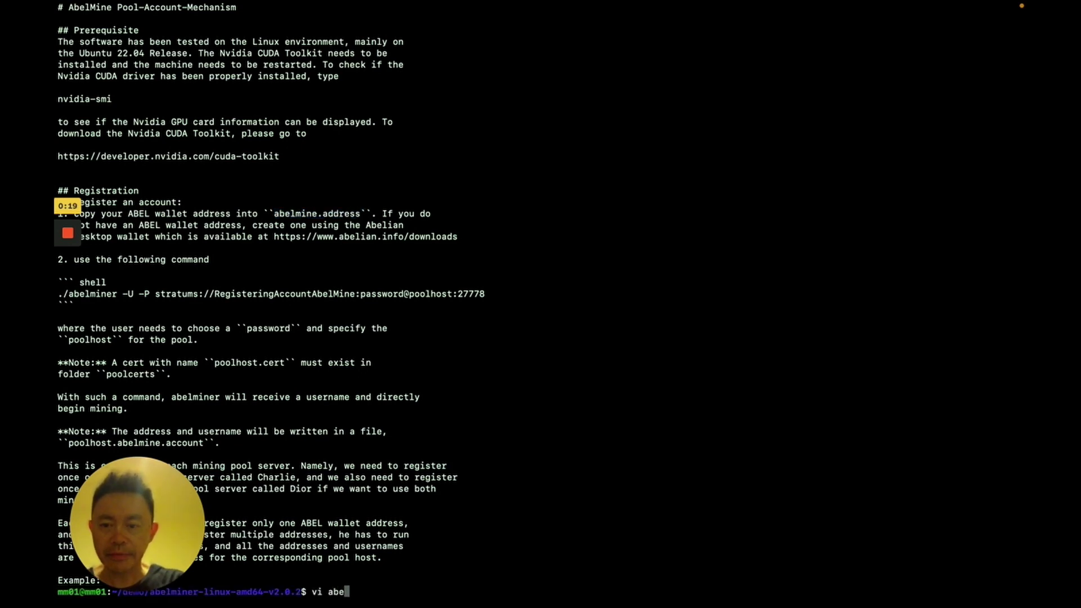
pyautogui.write('ine.address')
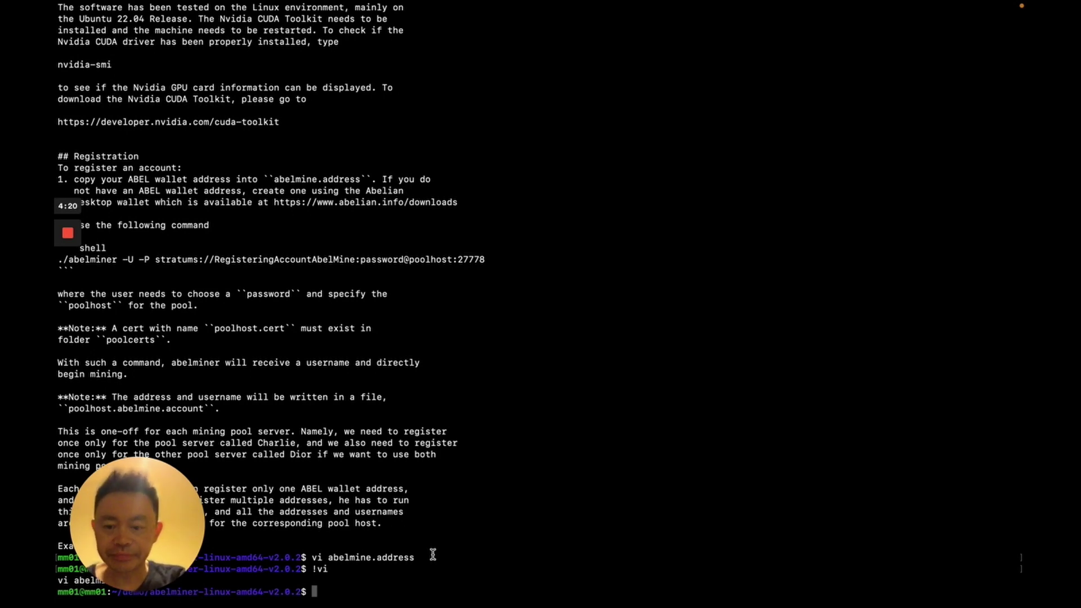
# - Run ./abelminer -U -P registration with the account password on gpool-service-dior.abelian.info:27778
pyautogui.write('./abelmine')
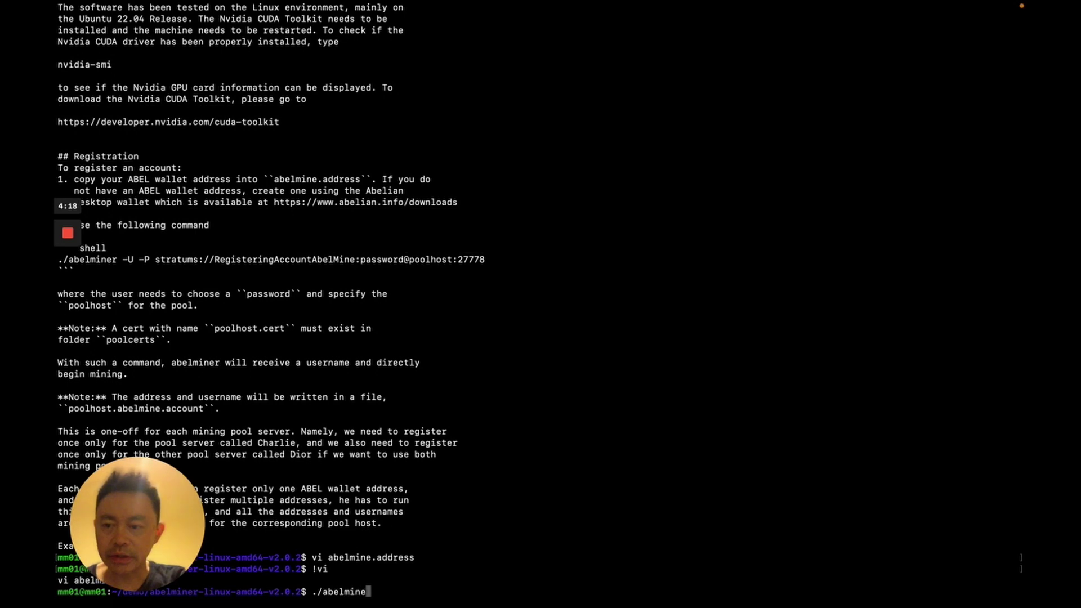
pyautogui.write('r -U -P')
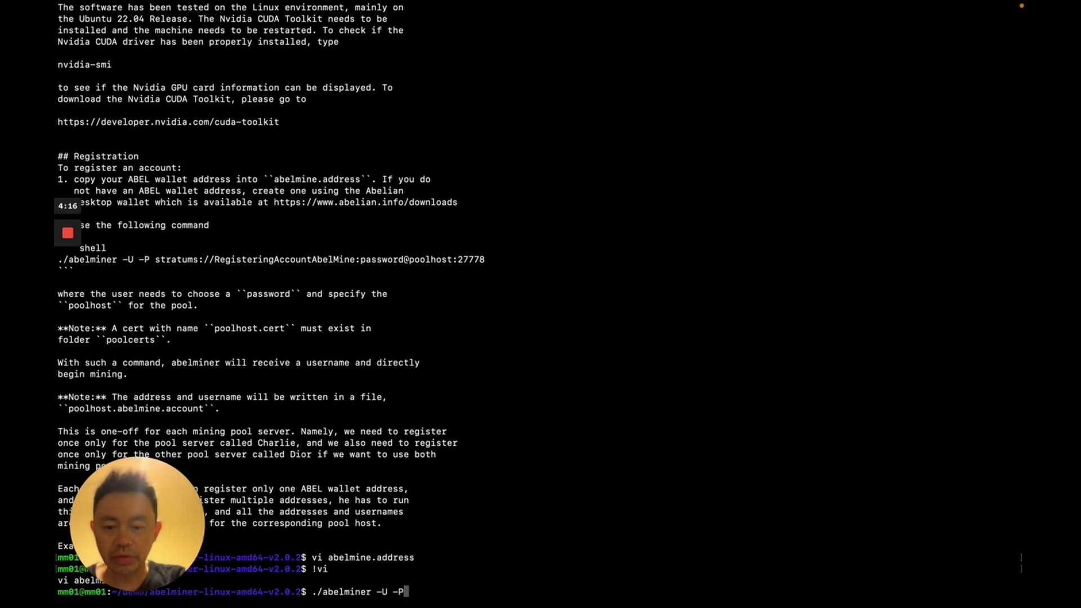
pyautogui.write(' stratum')
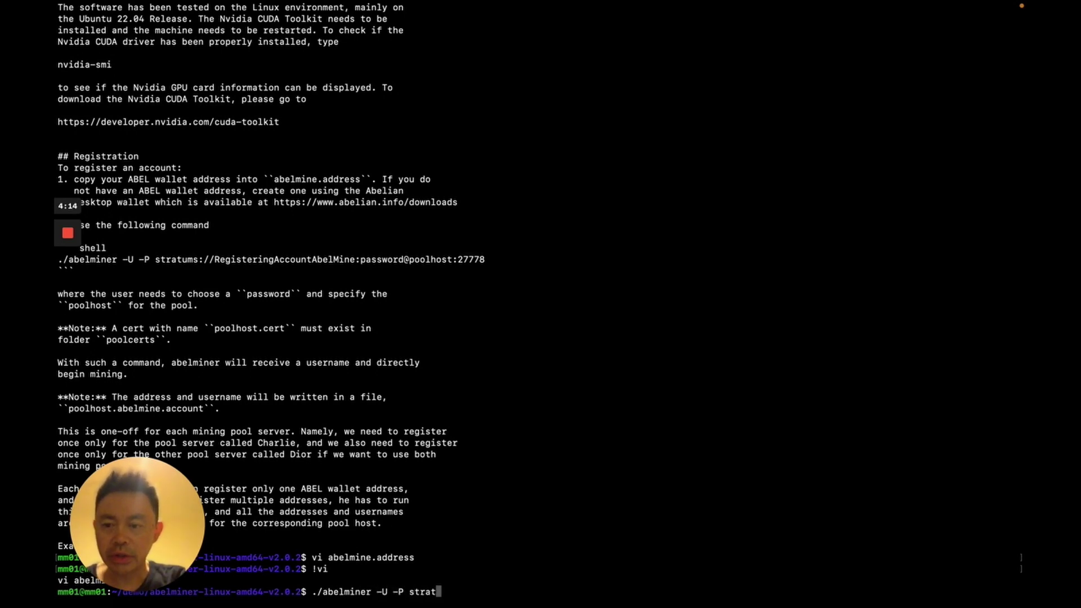
pyautogui.write('s://Re')
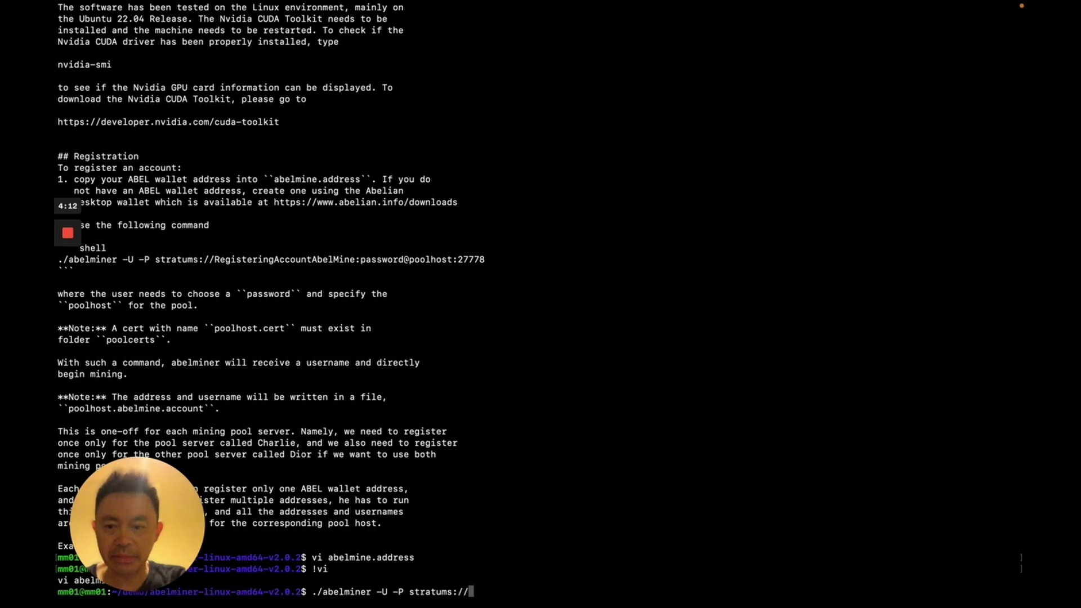
pyautogui.write('gisteringAccou')
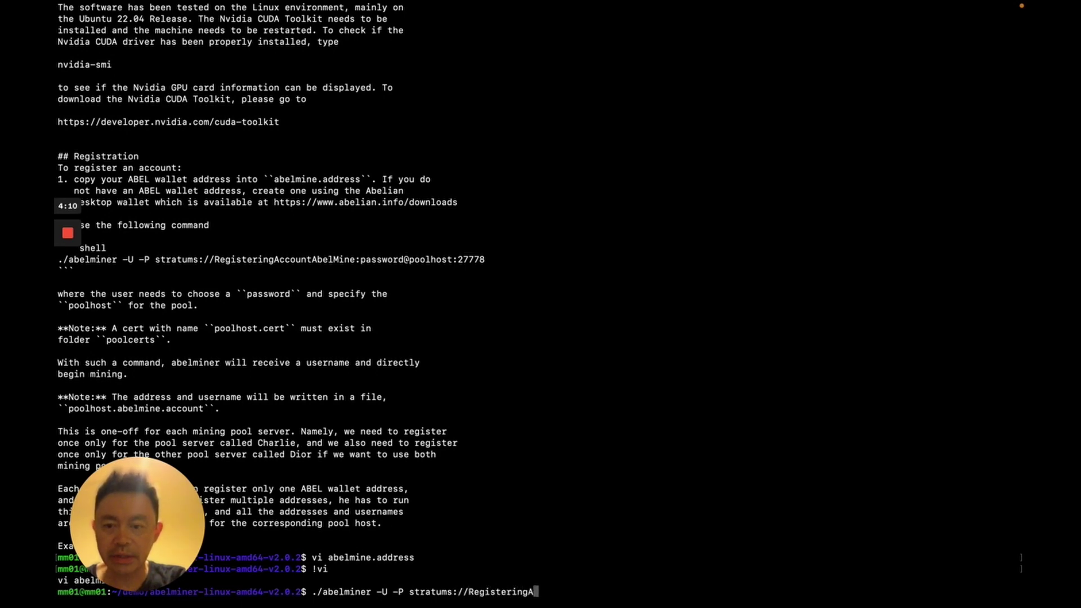
pyautogui.write('ntAbel')
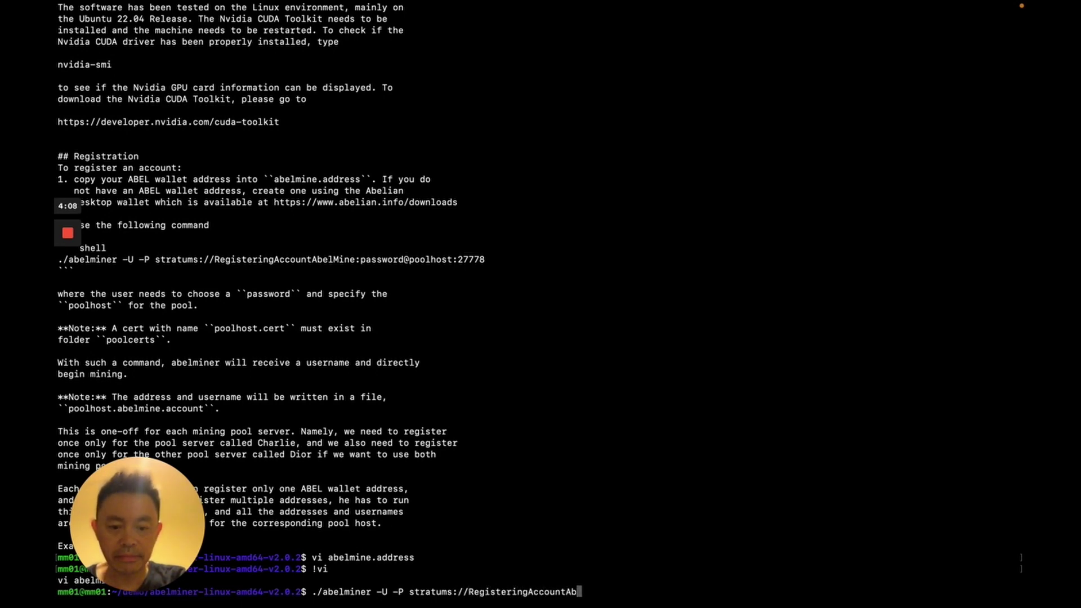
pyautogui.write('Mine')
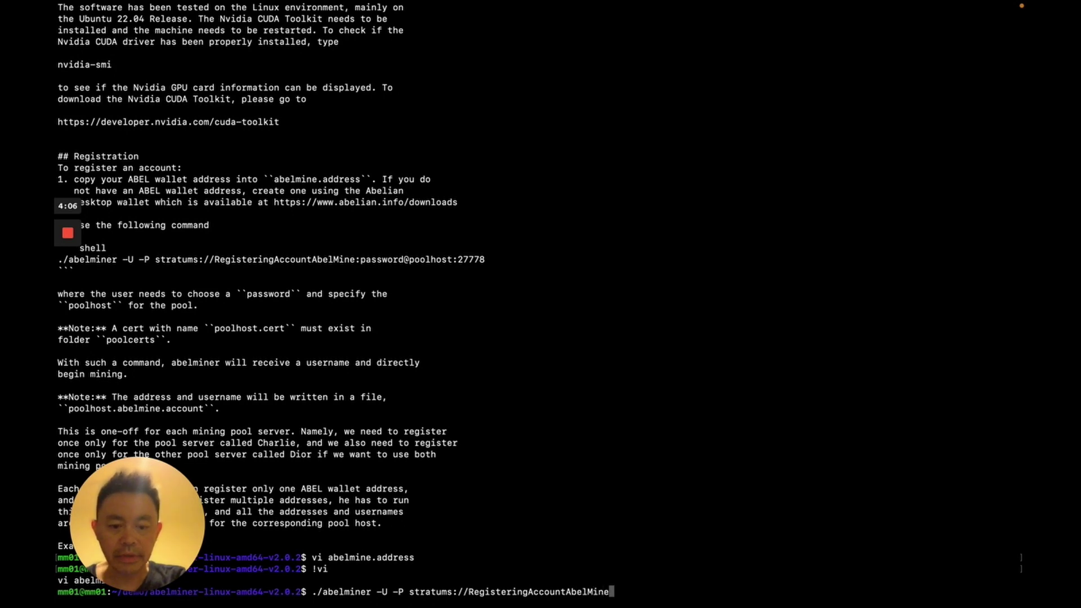
pyautogui.write(':')
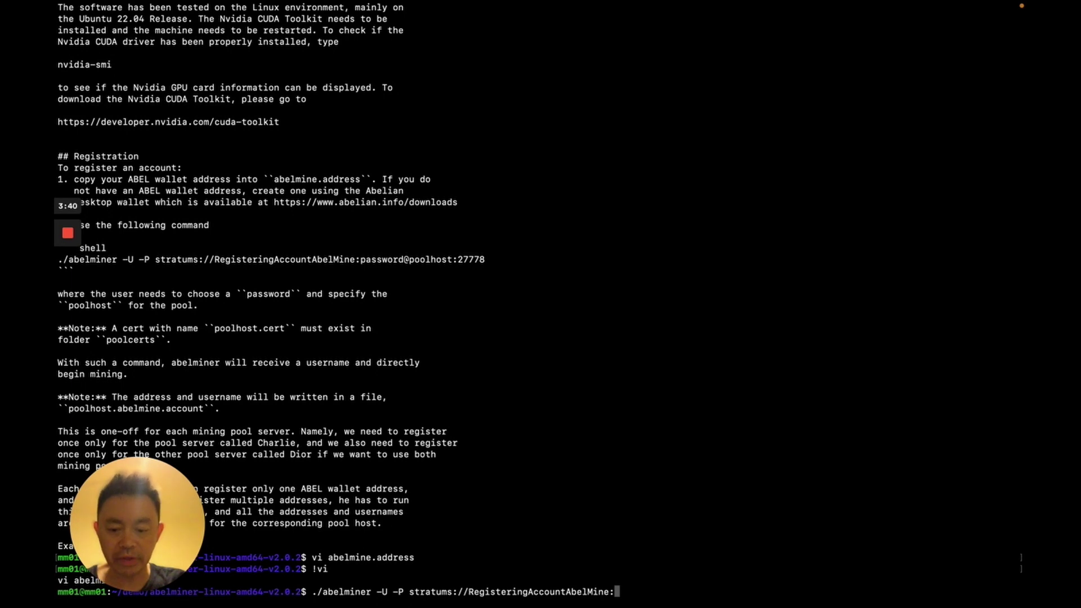
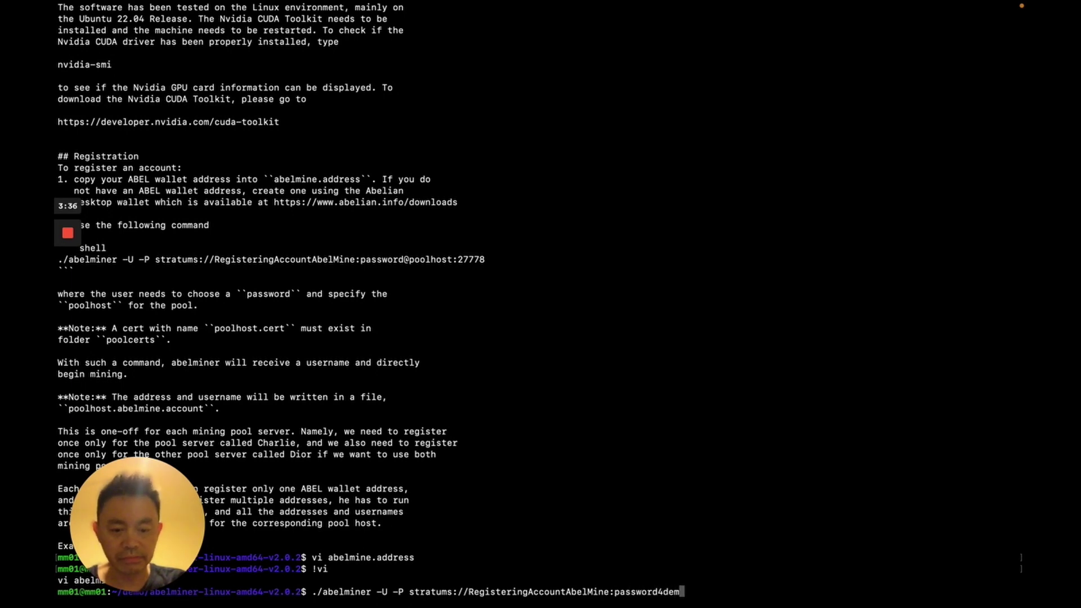
pyautogui.write('@')
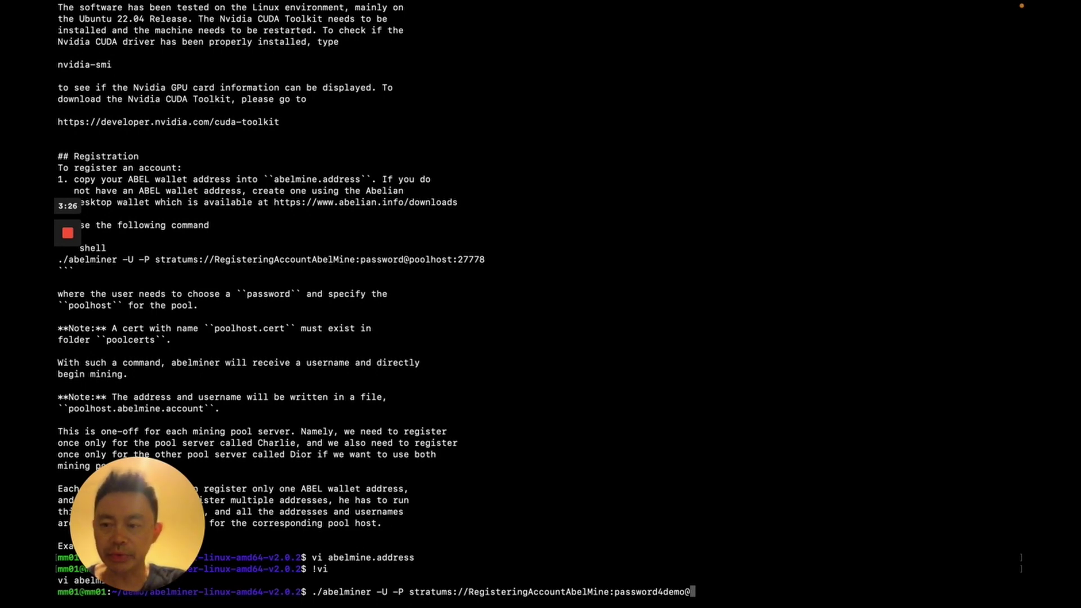
pyautogui.moveTo(67, 264)
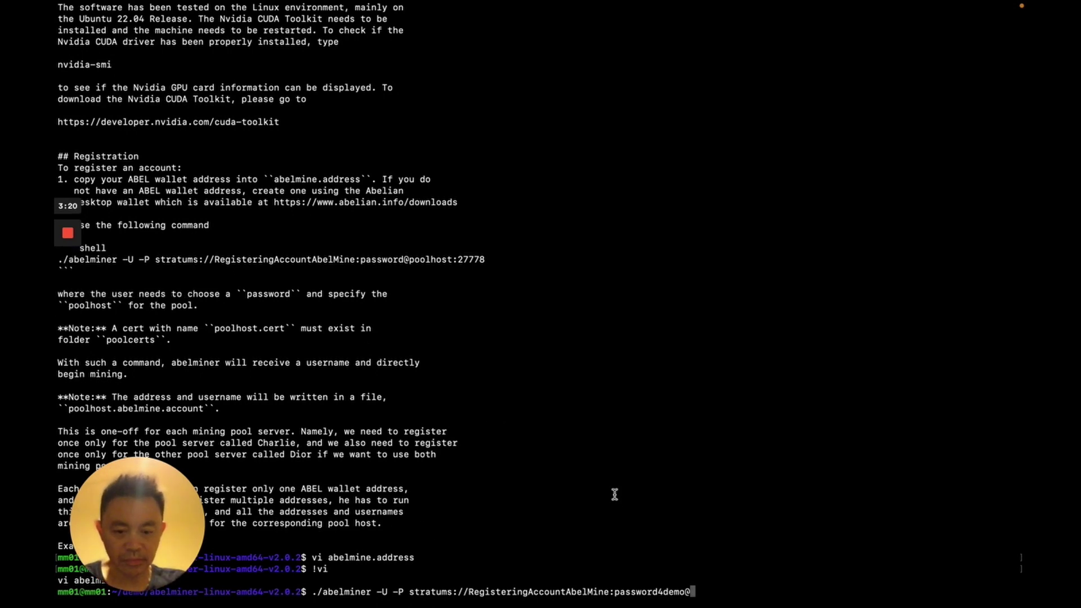
pyautogui.press('super+v')
pyautogui.press('Right')
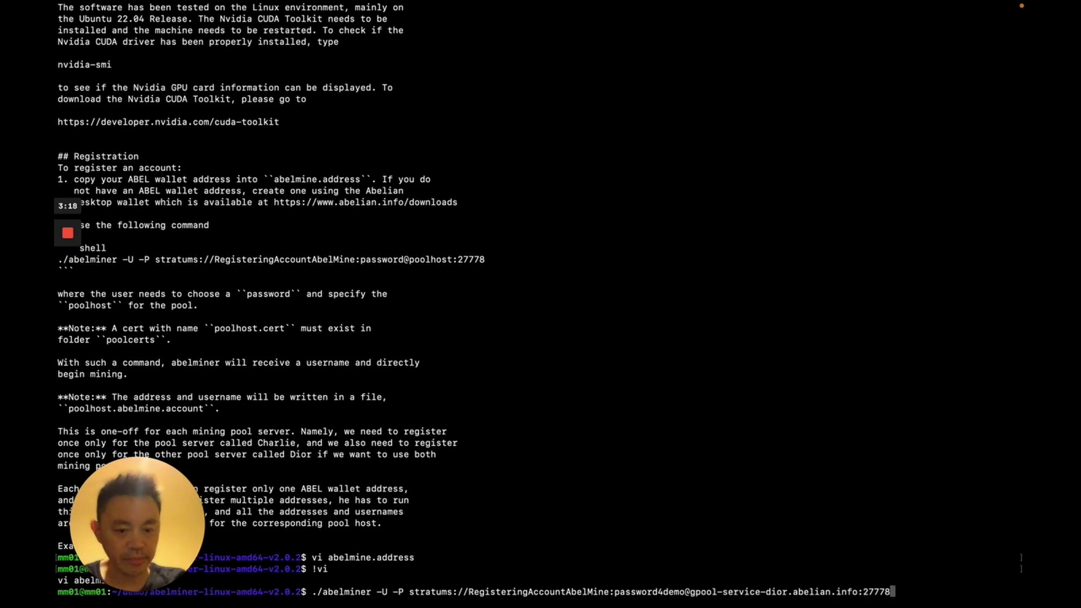
pyautogui.press('Return')
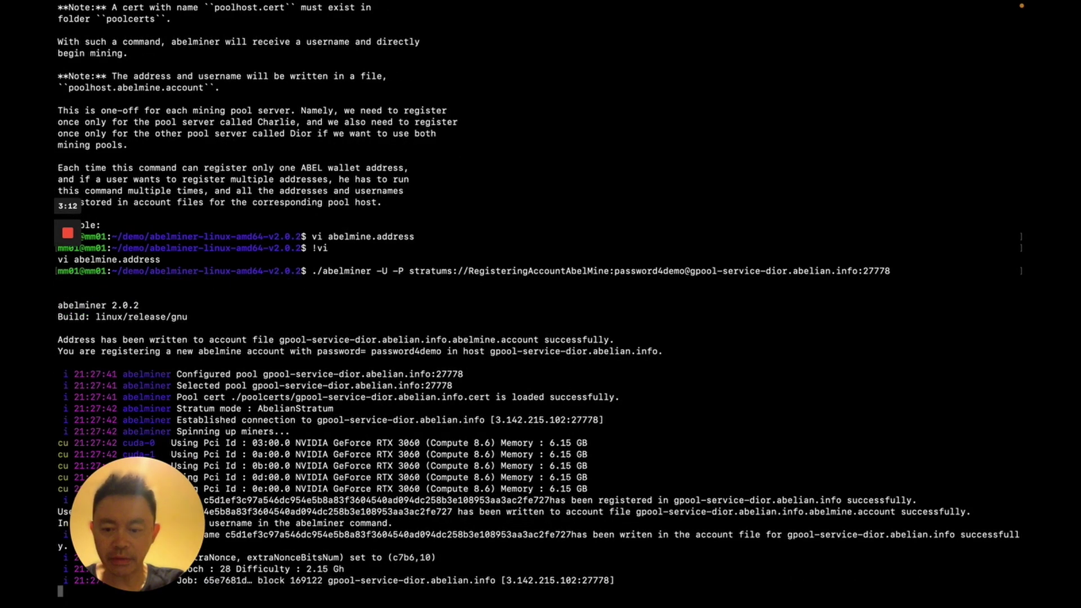
# - Stop the Dior miner with Ctrl+C and highlight the registered username hash and password
pyautogui.hotkey('ctrl', 'c')
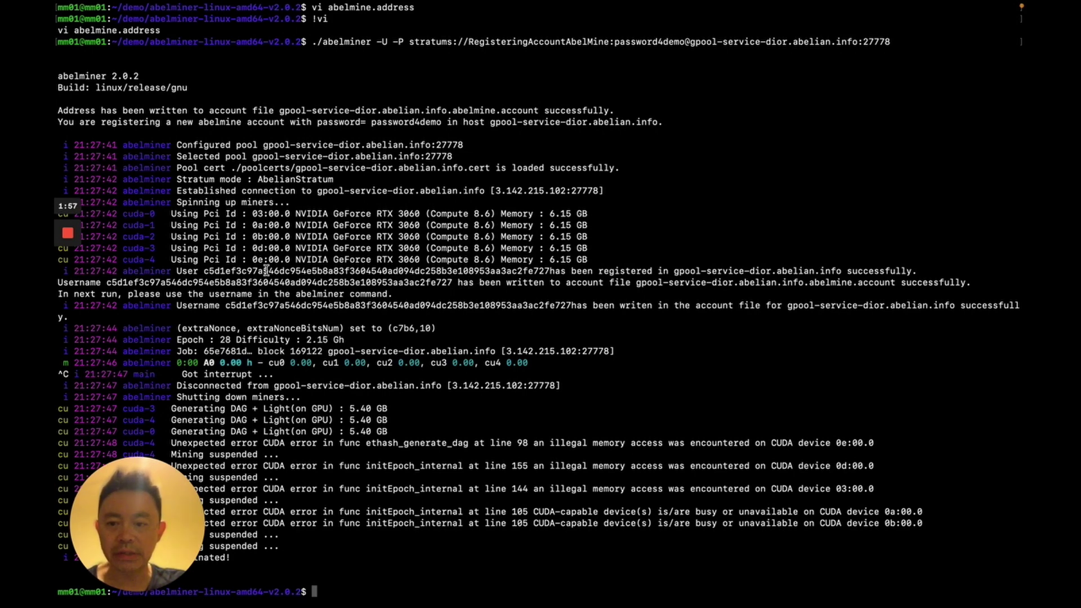
pyautogui.moveTo(204, 271); pyautogui.dragTo(550, 272)
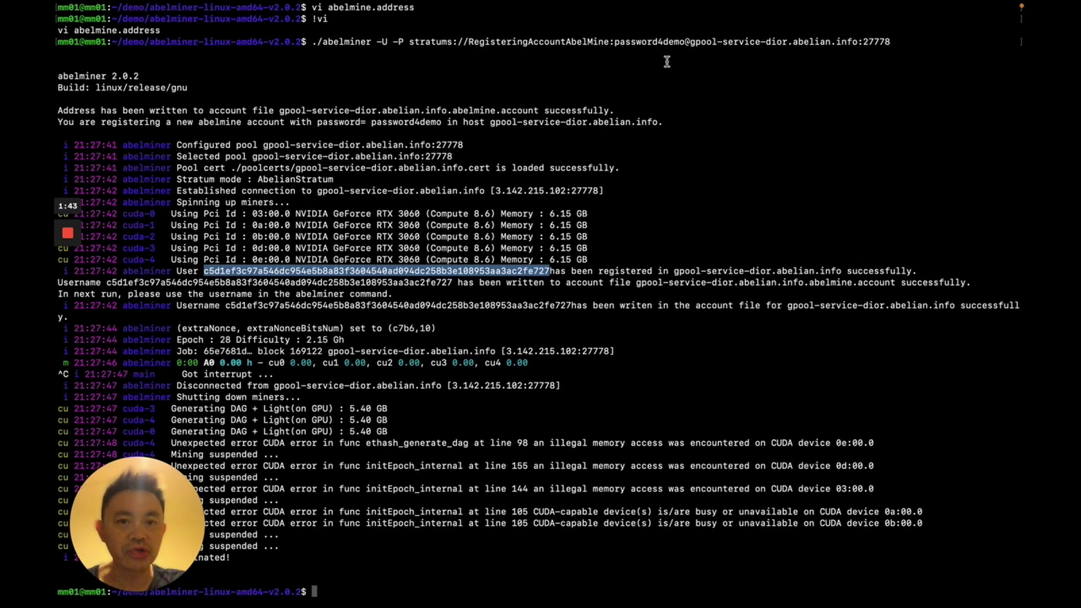
pyautogui.moveTo(615, 42); pyautogui.dragTo(684, 43)
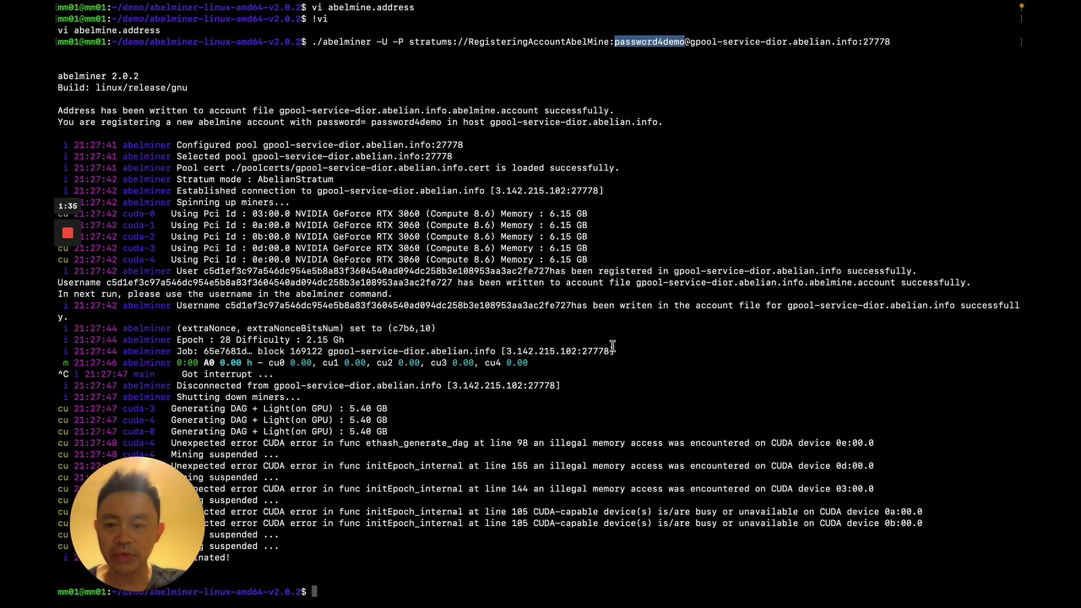
pyautogui.click(594, 390)
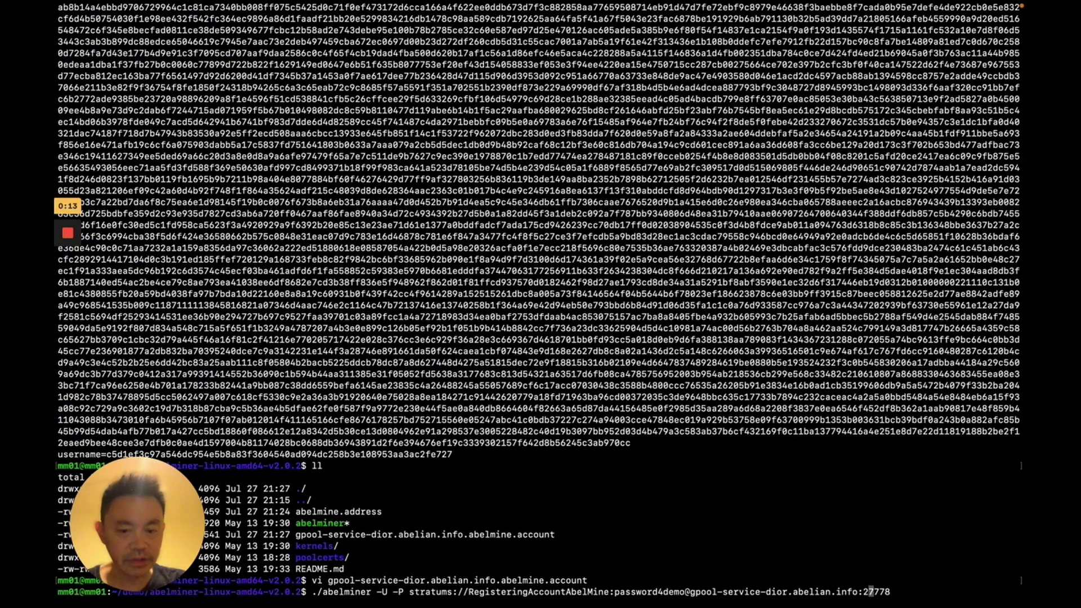
# - Rerun the registration with dior changed to charlie, then stop the miner with Ctrl+C
pyautogui.press('Left')
pyautogui.press('Left')
pyautogui.press('Left')
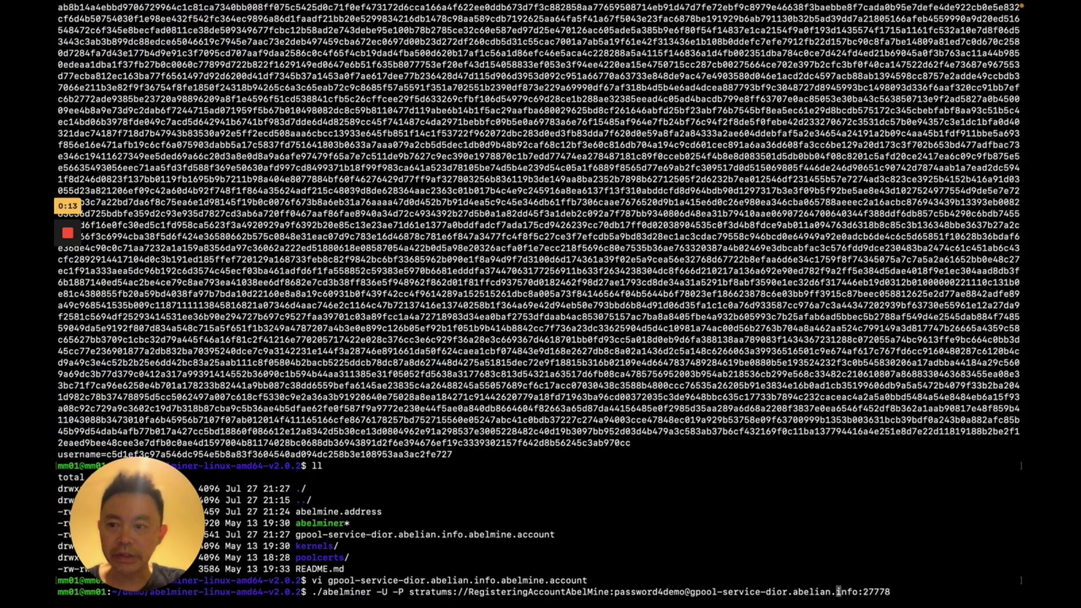
pyautogui.press('Left')
pyautogui.press('Left')
pyautogui.press('Left')
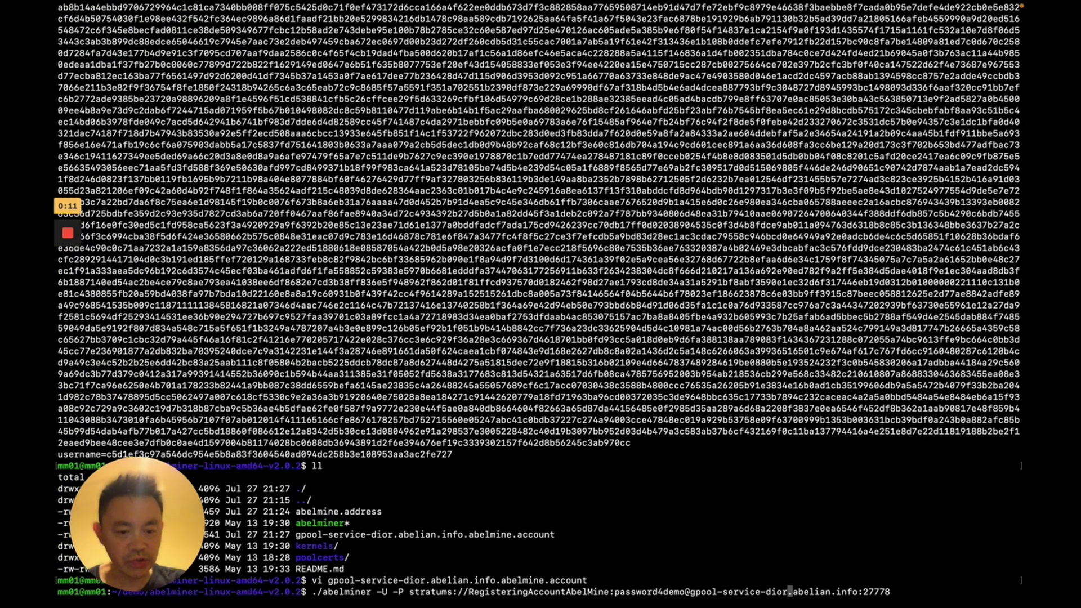
pyautogui.press('BackSpace')
pyautogui.press('BackSpace')
pyautogui.press('BackSpace')
pyautogui.write('charli')
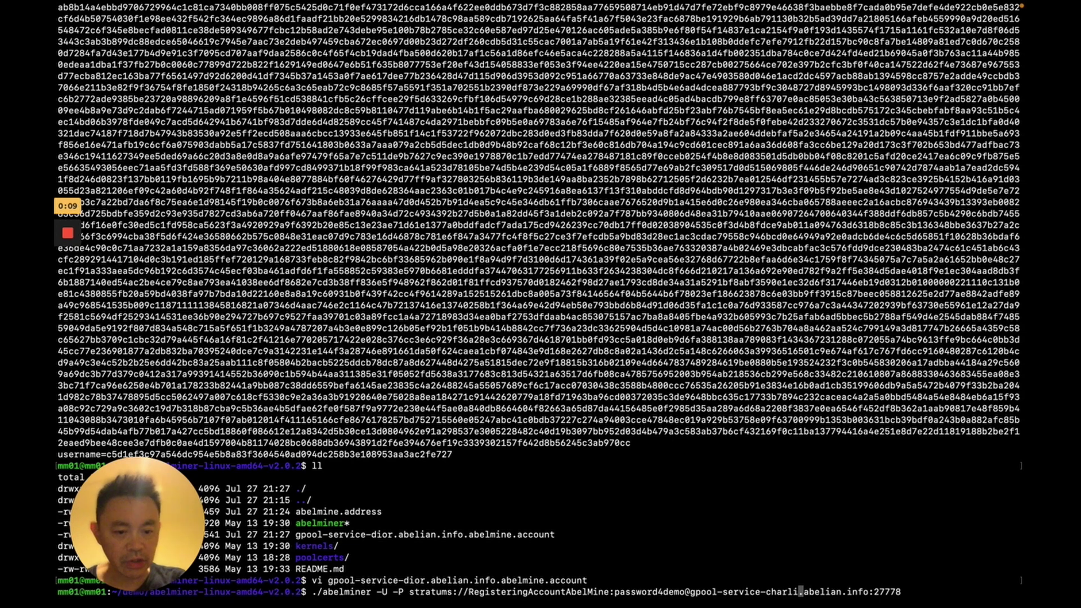
pyautogui.write('e')
pyautogui.press('Return')
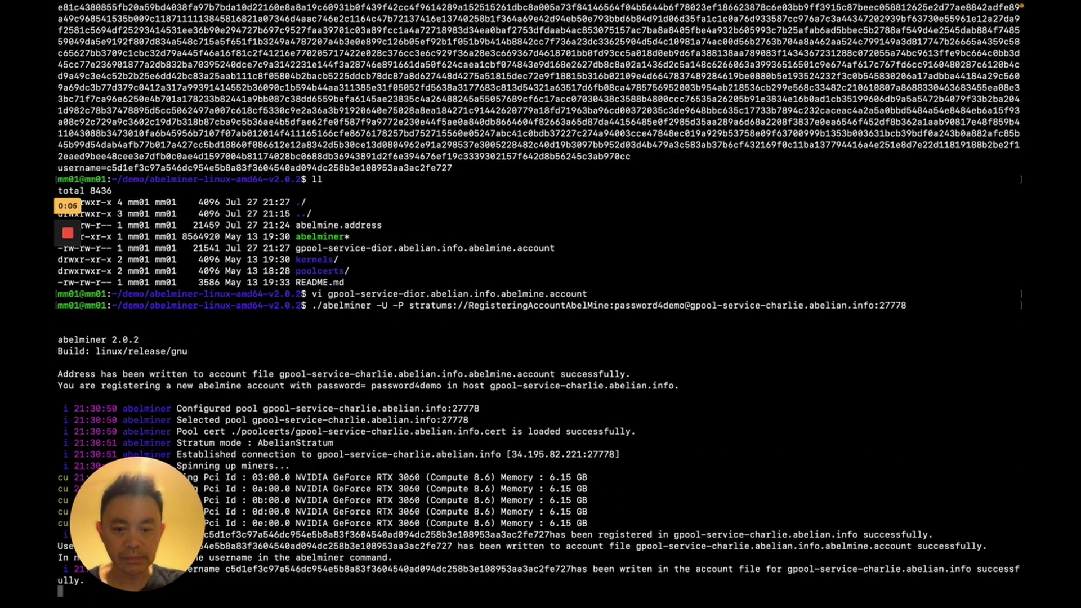
pyautogui.hotkey('ctrl', 'c')
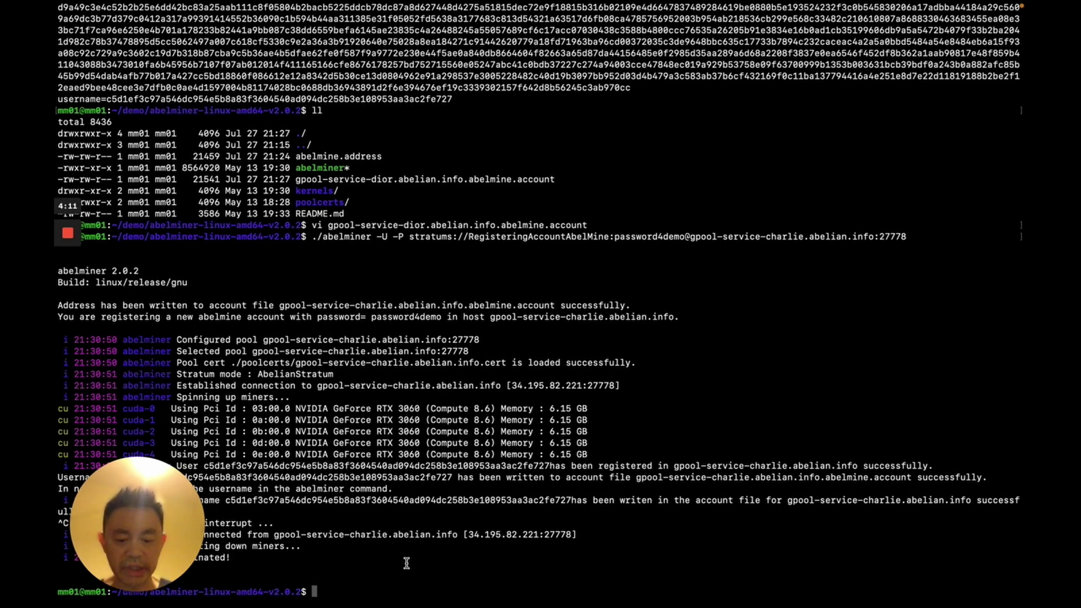
# - Check the GPUs with nvidia-smi and list NVIDIA devices via lspci | grep -i nvidia
pyautogui.write('nvidia-smi')
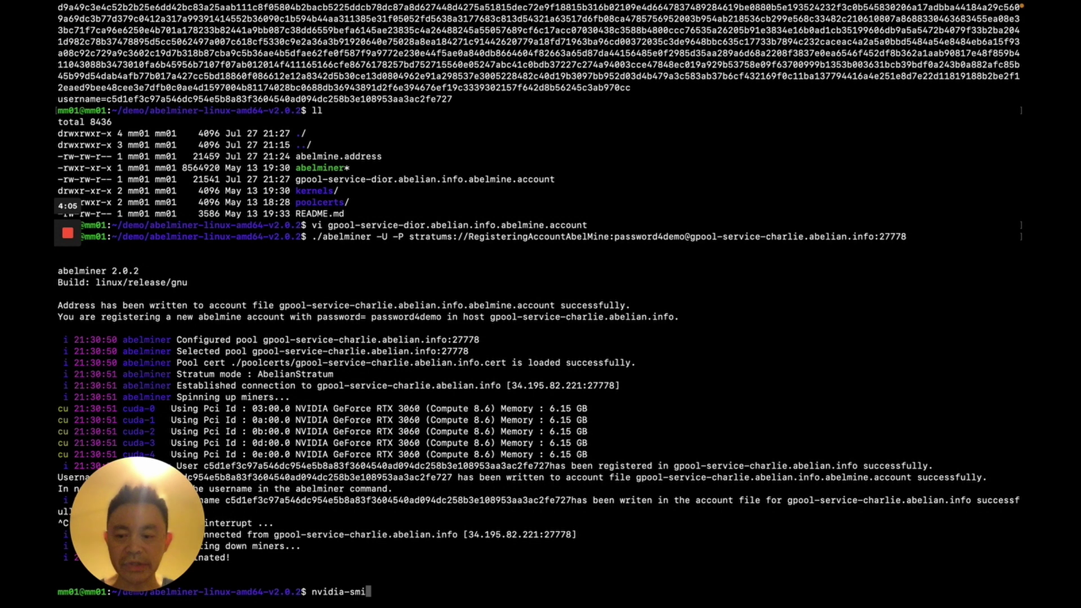
pyautogui.press('Return')
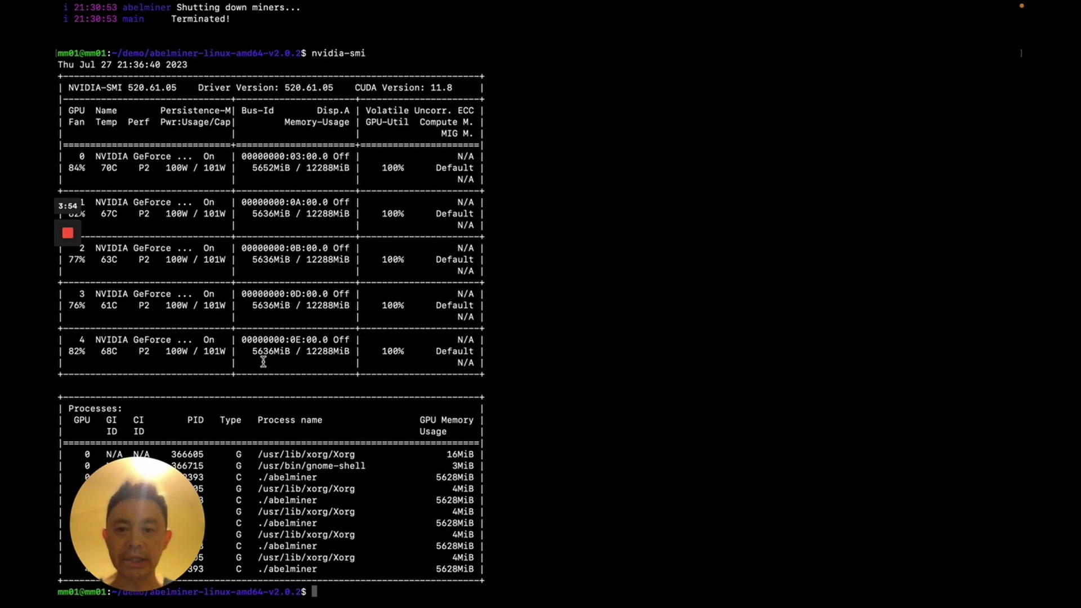
pyautogui.write('lspci ')
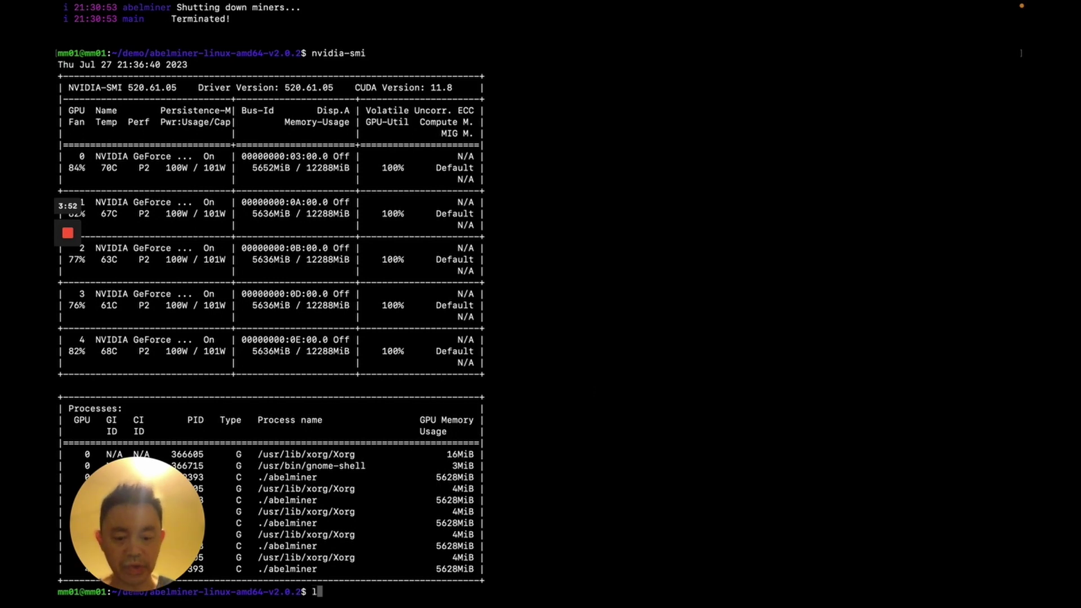
pyautogui.write('| grep -i ')
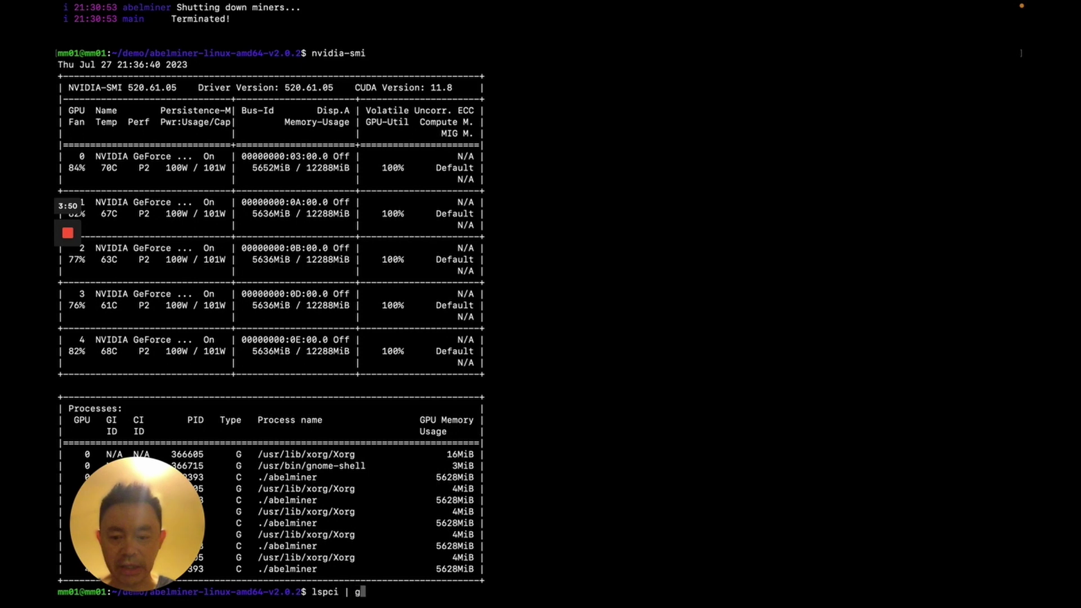
pyautogui.write('nvidia')
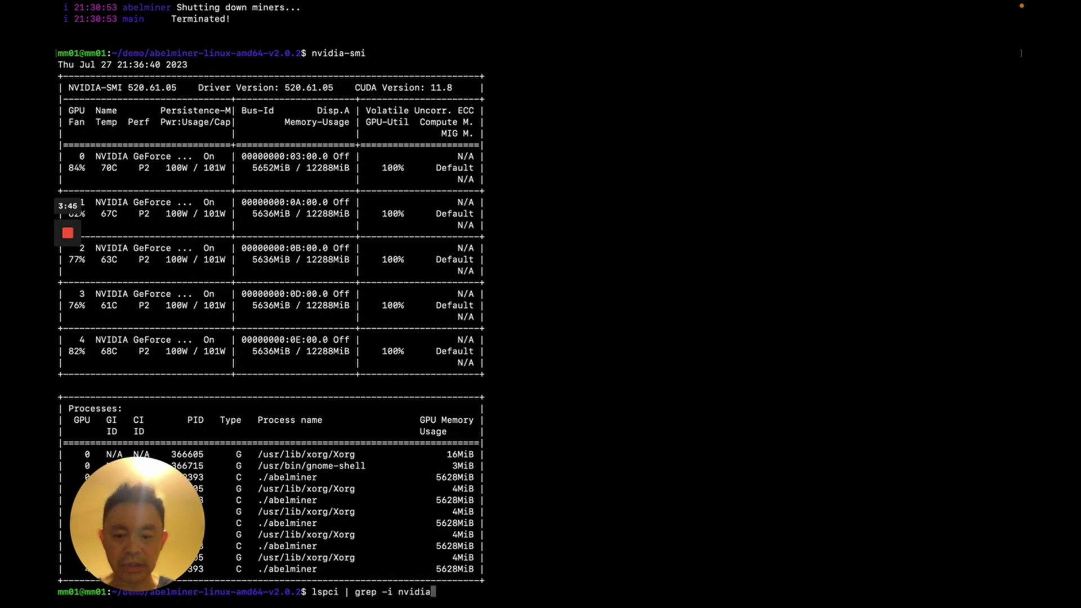
pyautogui.press('Return')
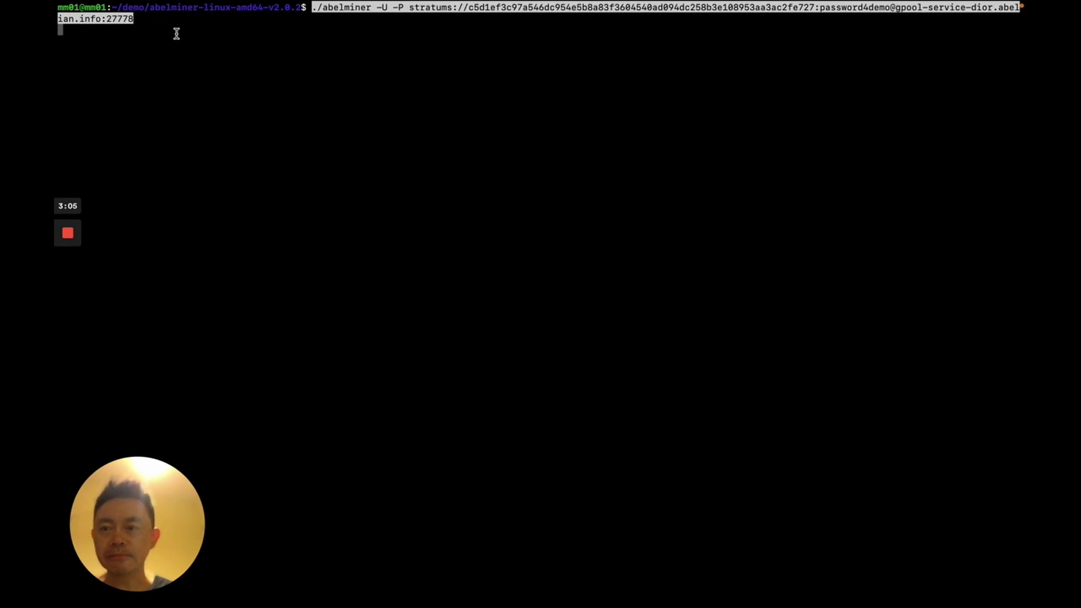
# - Run the pasted abelminer command on the Dior pool until the worker is authorized, then stop it and recall it
pyautogui.press('Right')
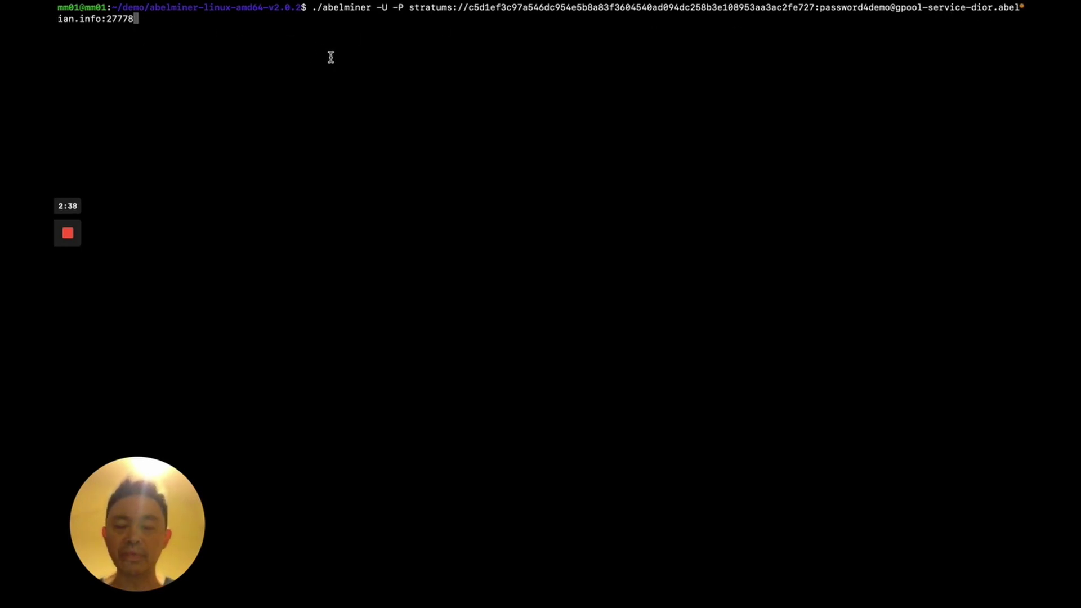
pyautogui.press('Return')
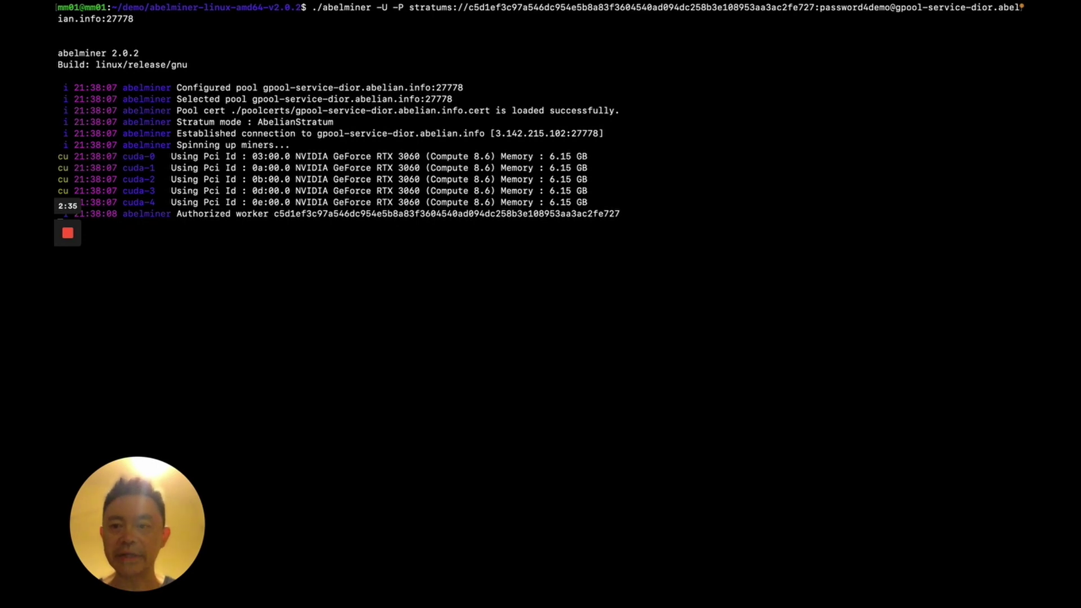
pyautogui.hotkey('ctrl', 'c')
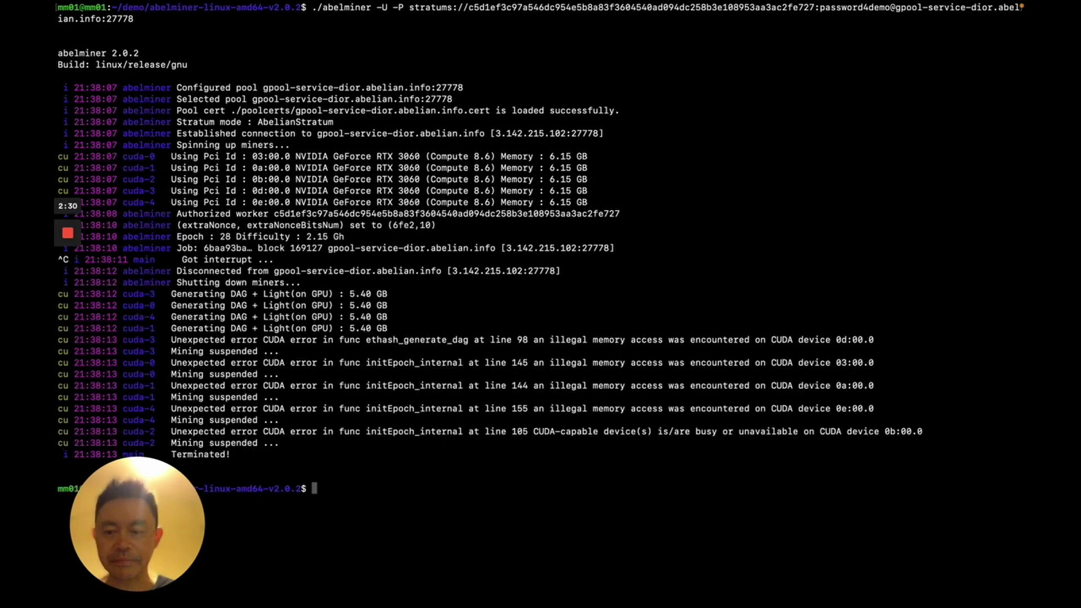
pyautogui.press('Up')
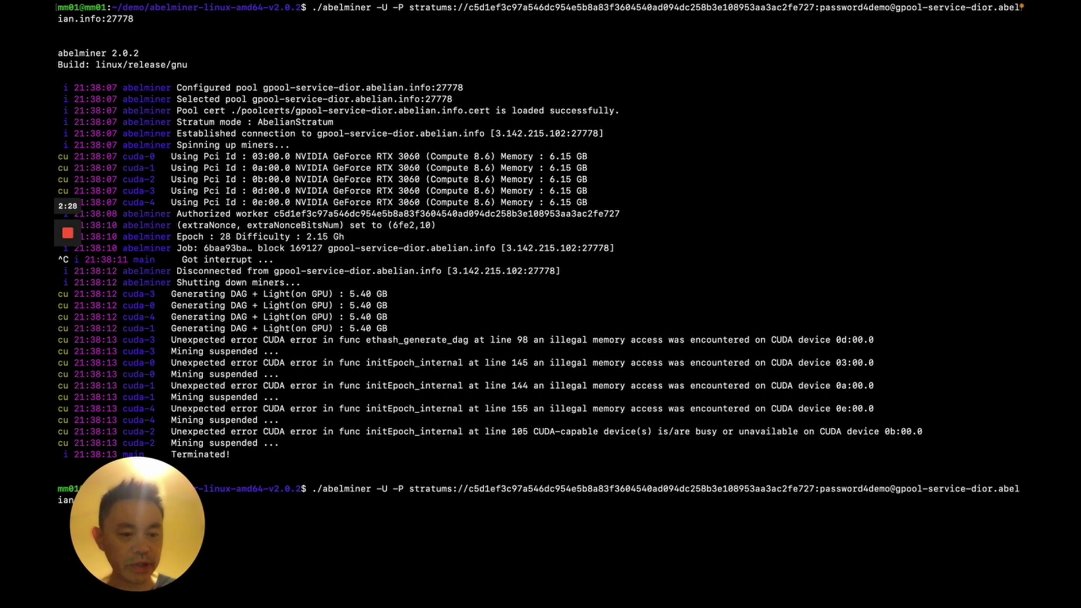
# - Change the pool host from dior to charlie, mine until the worker is authorized, then stop
pyautogui.press('Left')
pyautogui.press('Left')
pyautogui.press('Left')
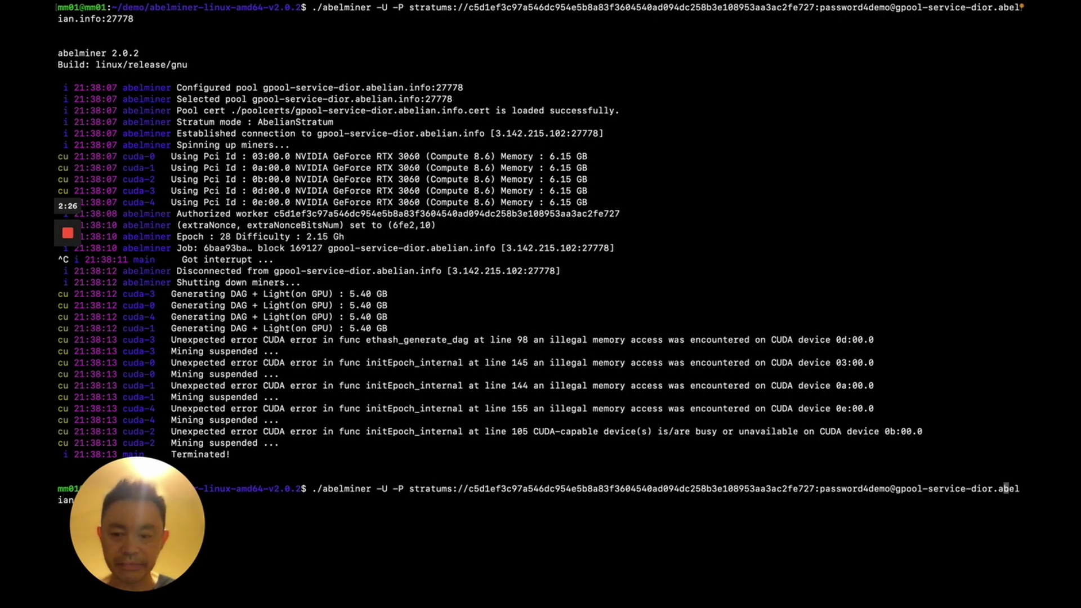
pyautogui.press('Right')
pyautogui.press('BackSpace')
pyautogui.press('BackSpace')
pyautogui.press('BackSpace')
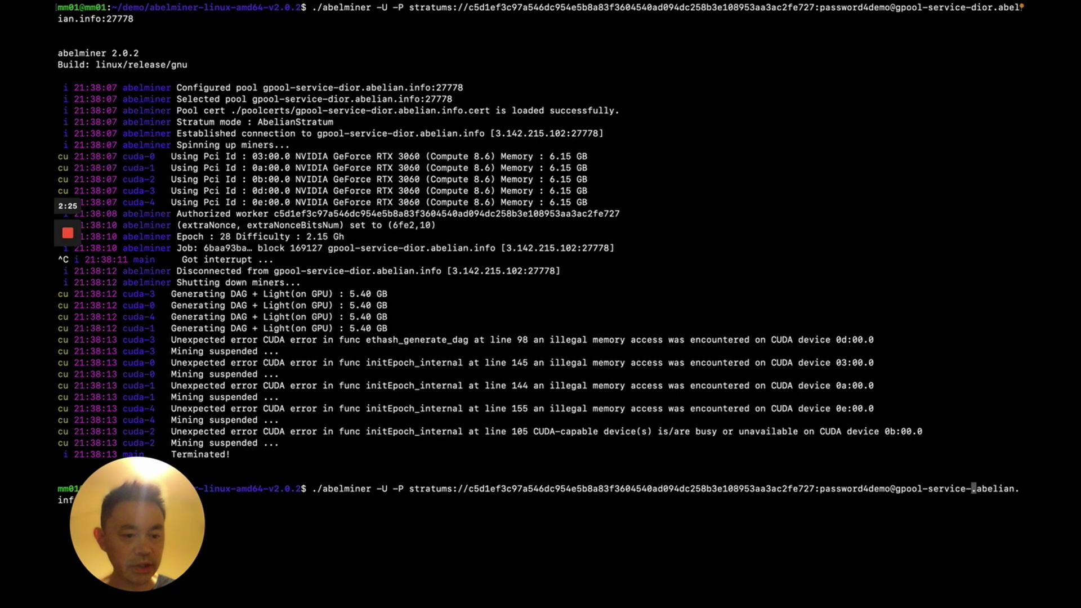
pyautogui.write('charlie')
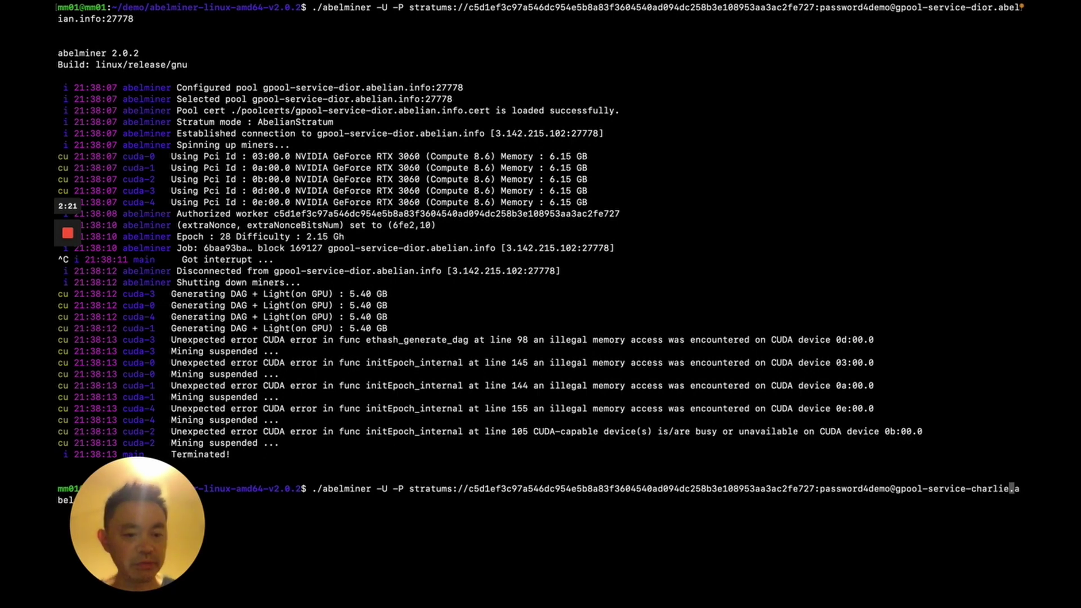
pyautogui.press('Return')
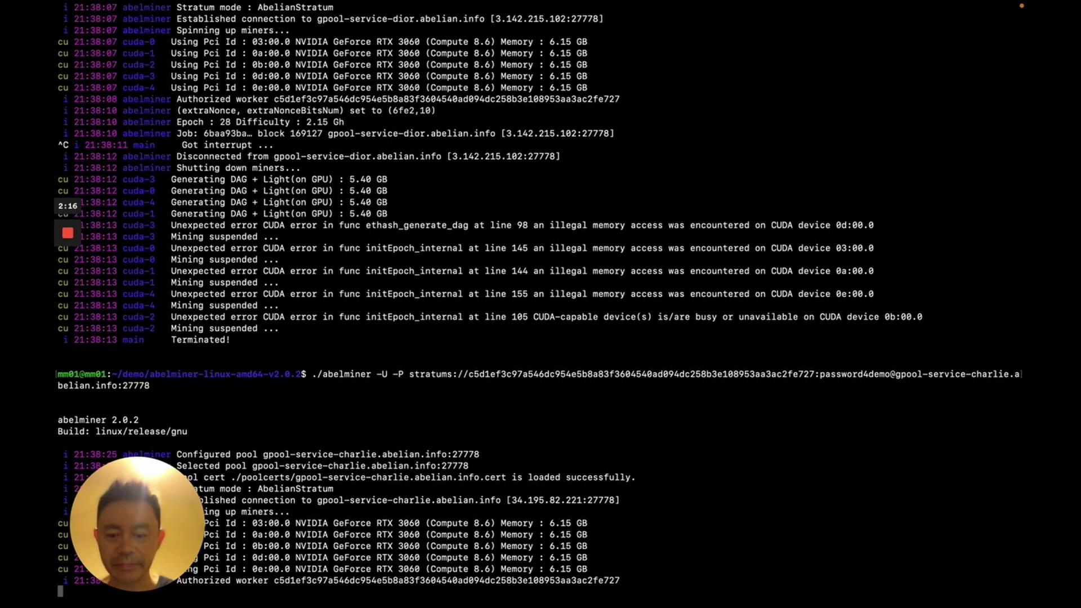
pyautogui.hotkey('ctrl', 'c')
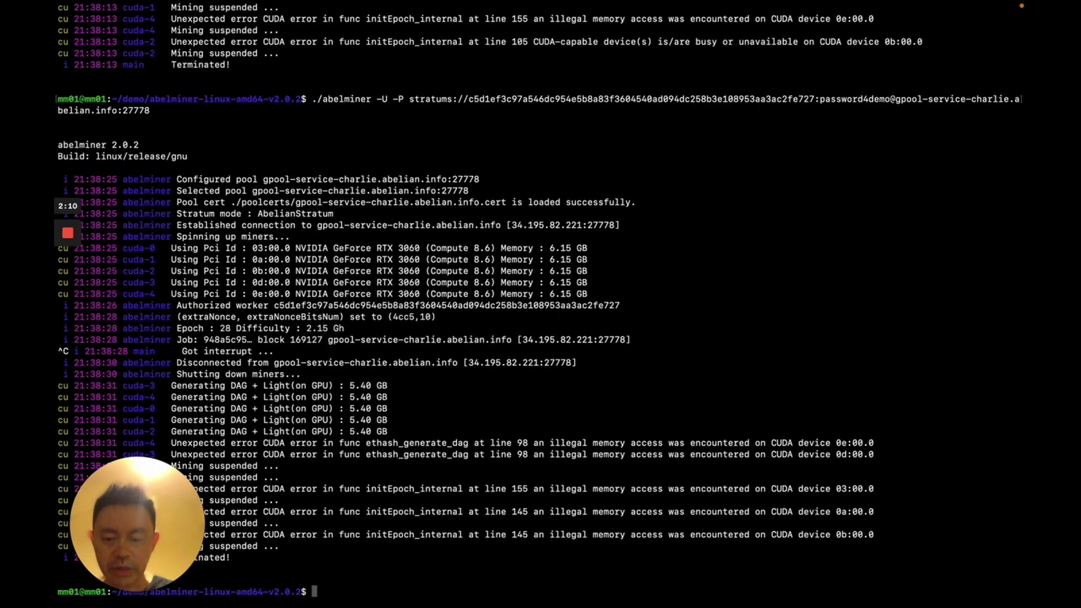
# - List the miner folder with ls -alF and print the gpool-service-charlie.abelian.info.abelmine.account file
pyautogui.write('ls -alF')
pyautogui.press('Return')
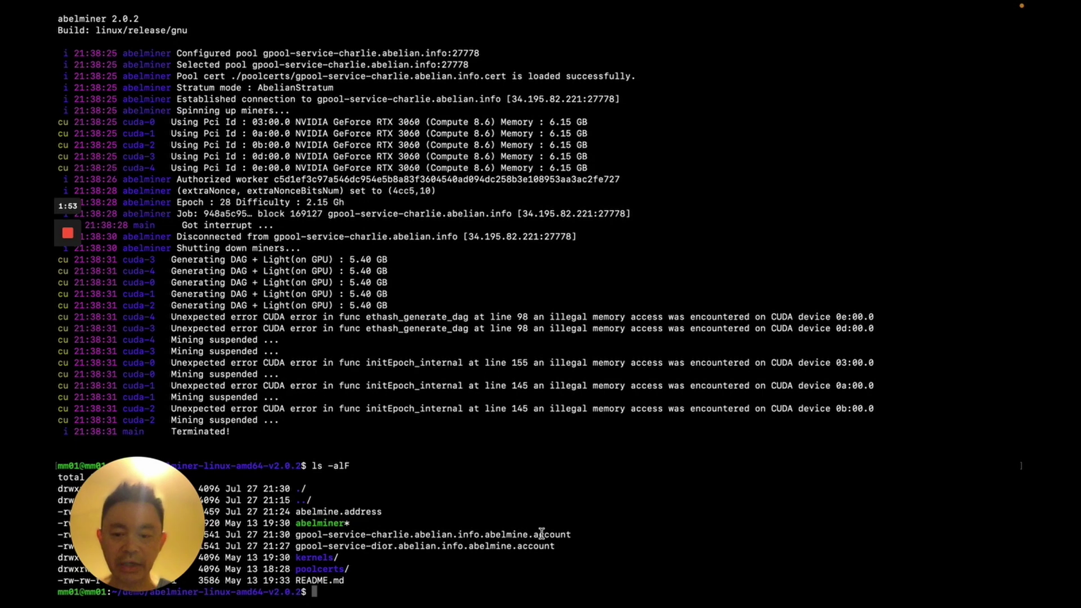
pyautogui.write('cat gpoo')
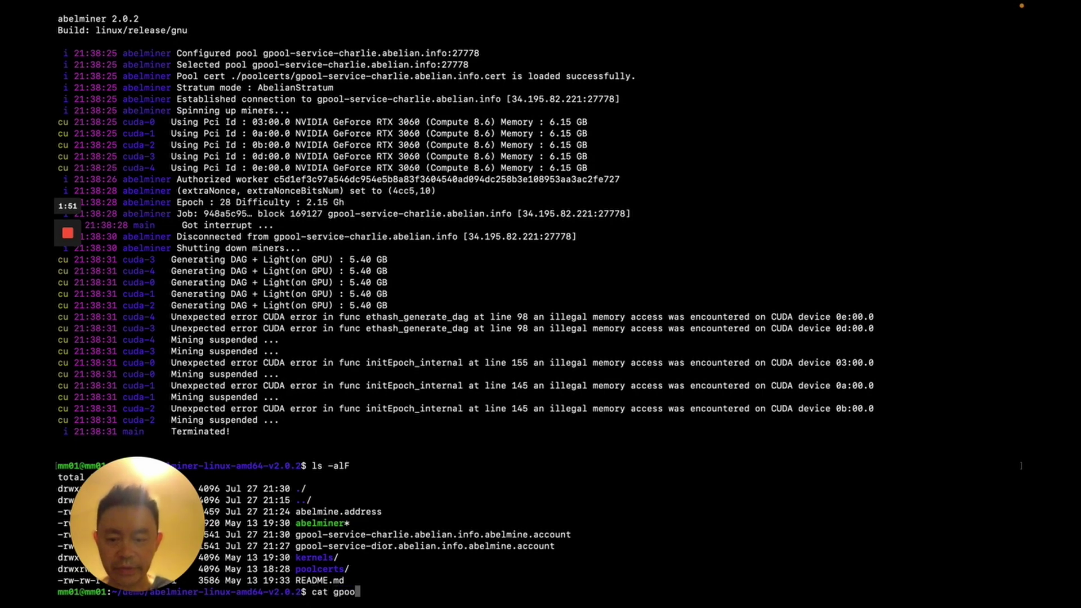
pyautogui.write('l-service-c')
pyautogui.press('Tab')
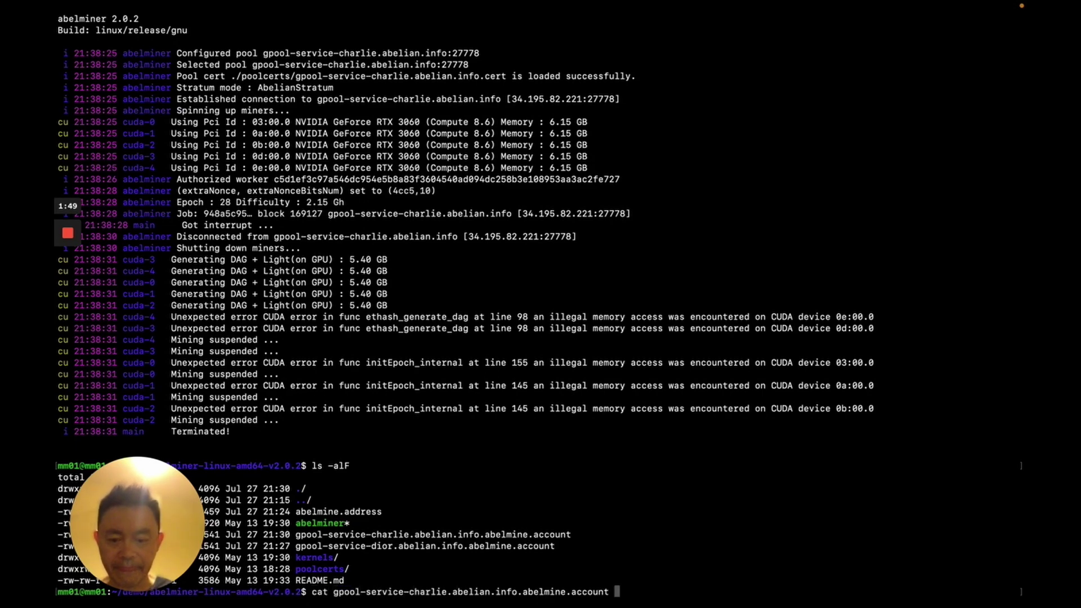
pyautogui.press('Return')
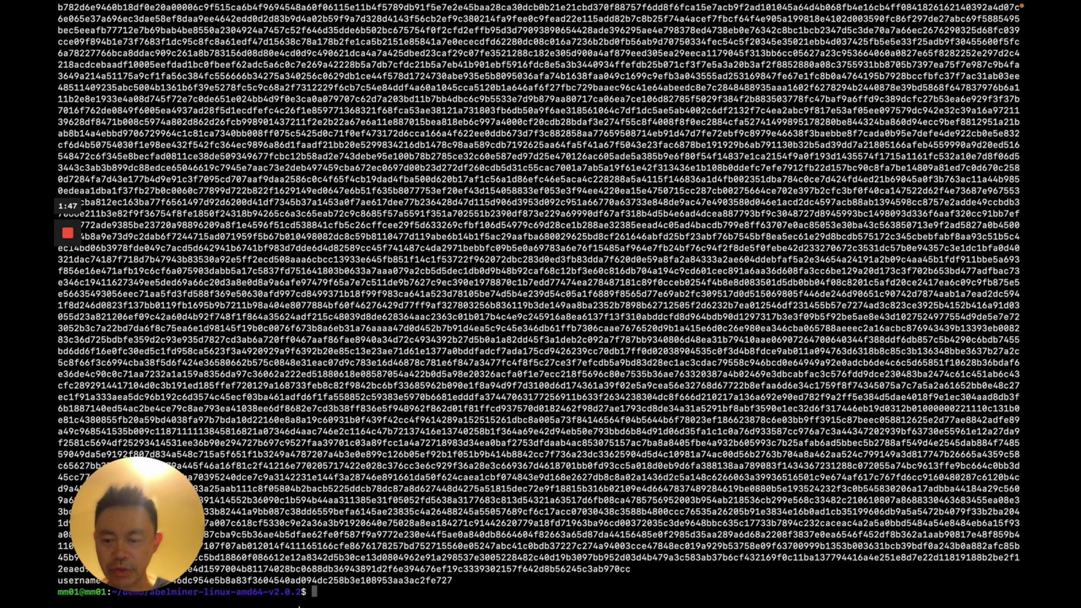